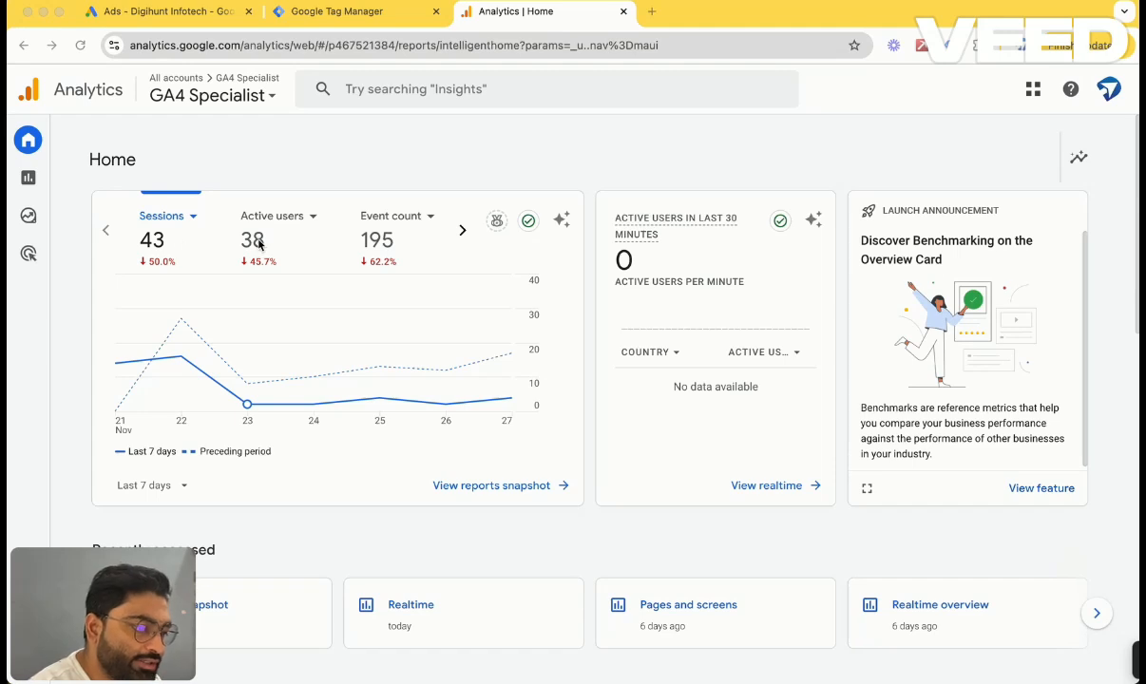
Browse the metrics on the home overview card, cycling through sessions, active users, event count and views.
left_click(384, 233)
left_click(462, 231)
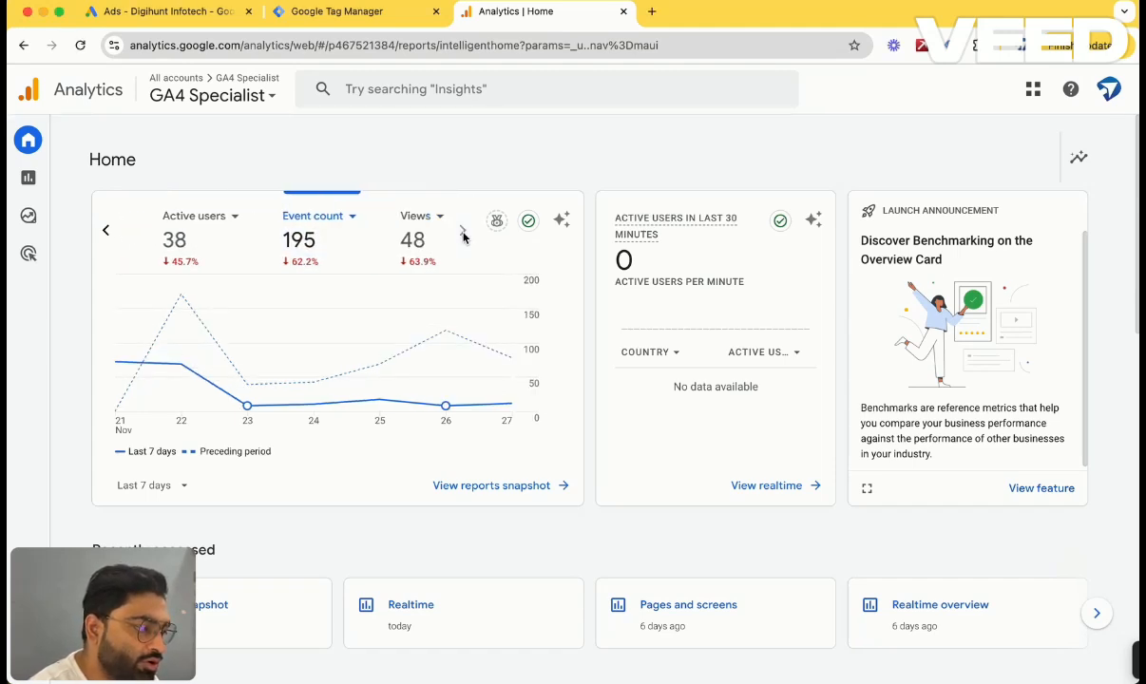
left_click(404, 238)
left_click(282, 256)
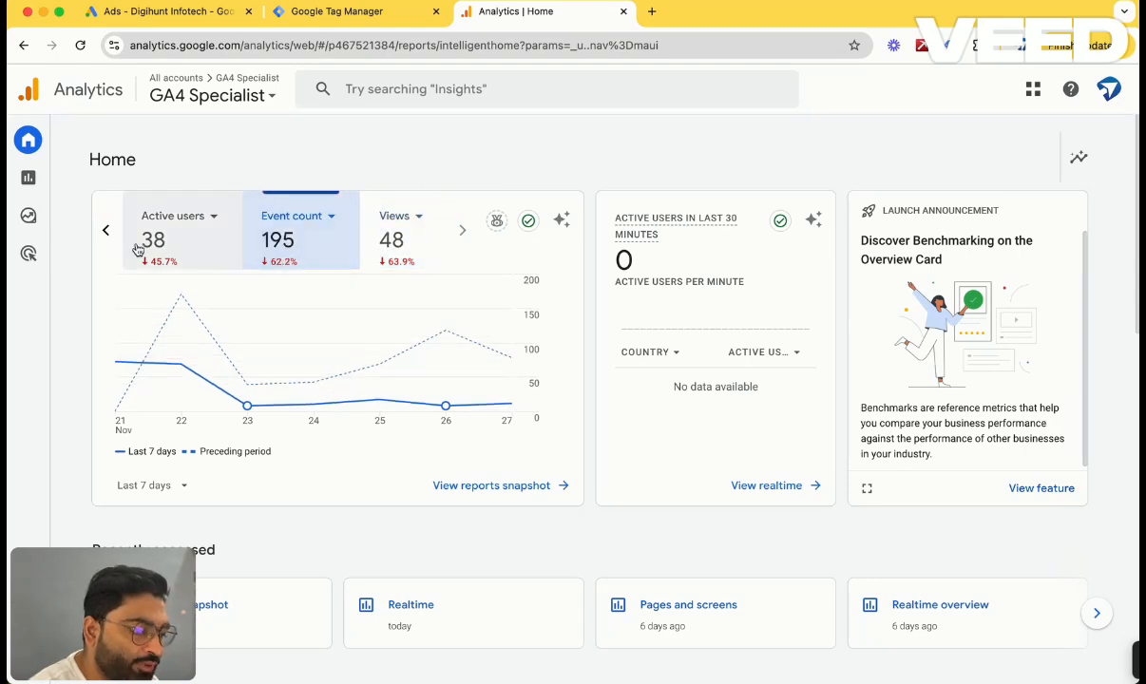
left_click(171, 242)
left_click(103, 233)
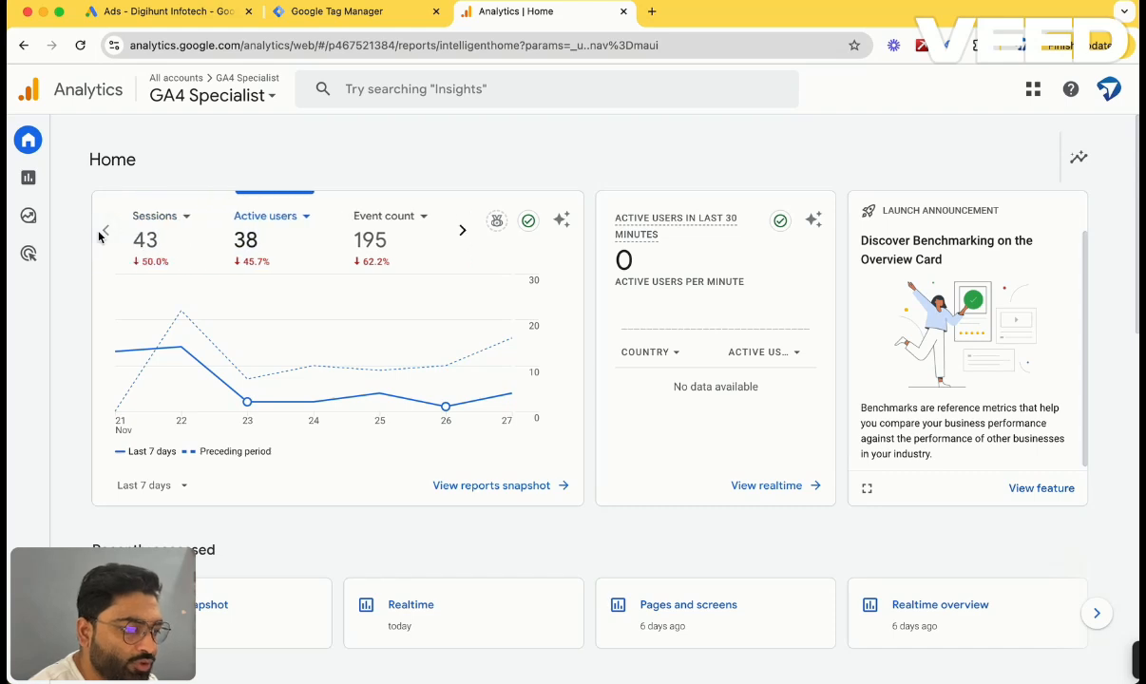
left_click(200, 239)
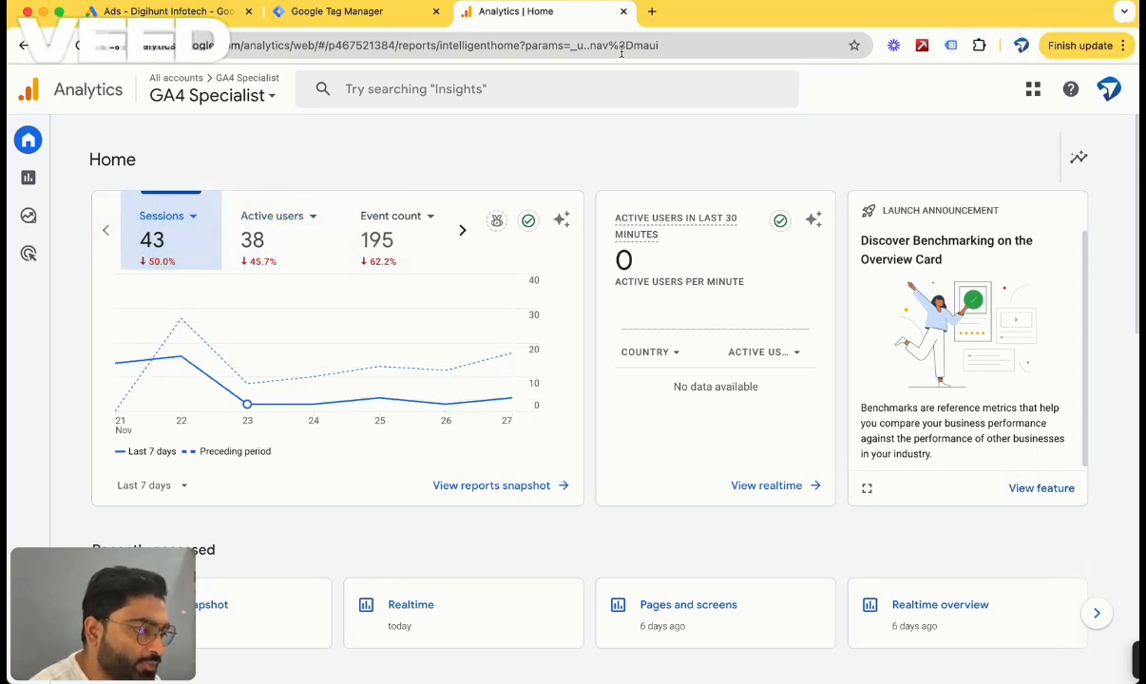
Open the GA4 Specialist website in a new tab.
left_click(652, 11)
type("ga4")
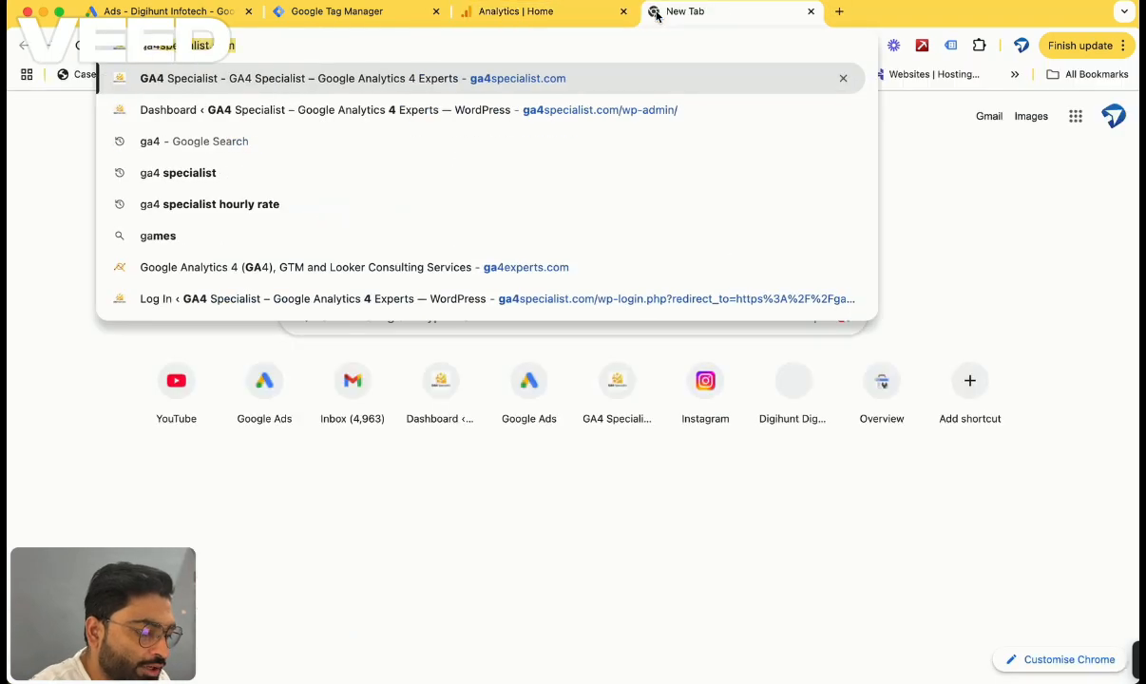
key("Return")
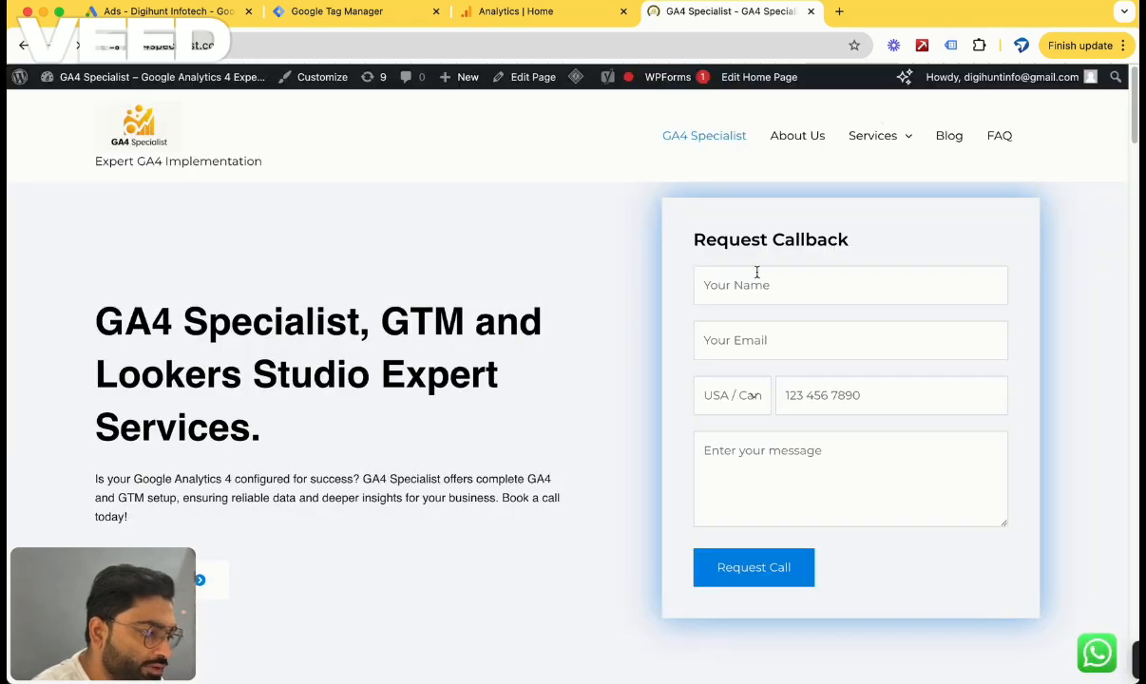
Inspect the fields of the Request Callback form on the website.
left_click(760, 285)
left_click(758, 339)
left_click(825, 394)
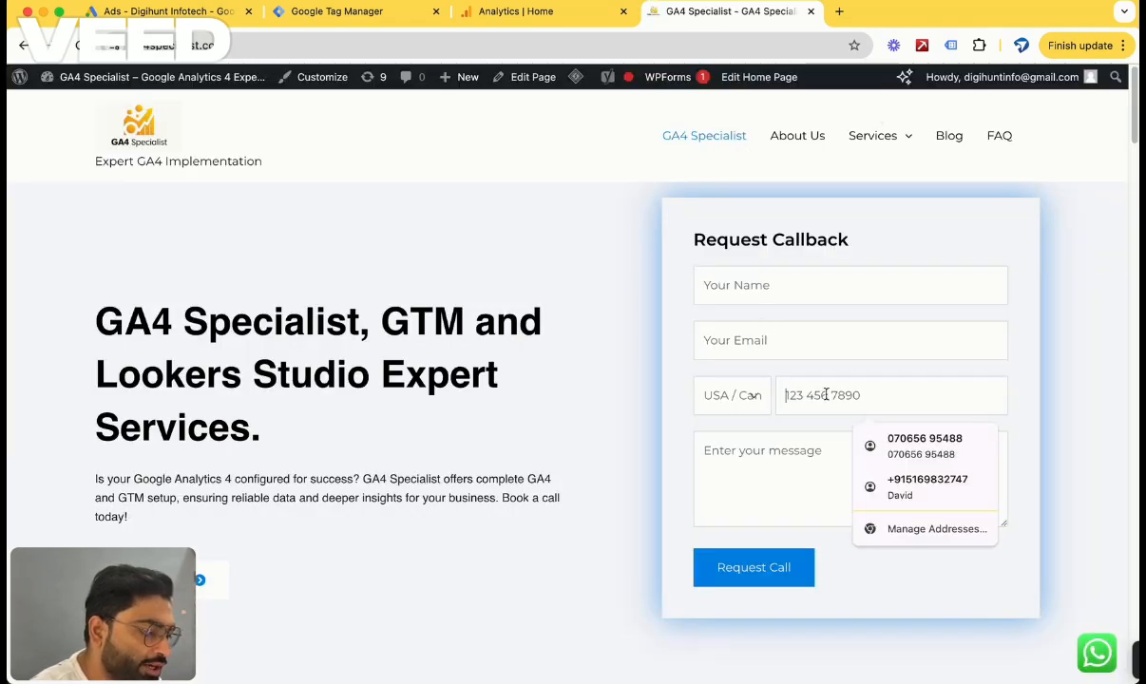
left_click(783, 460)
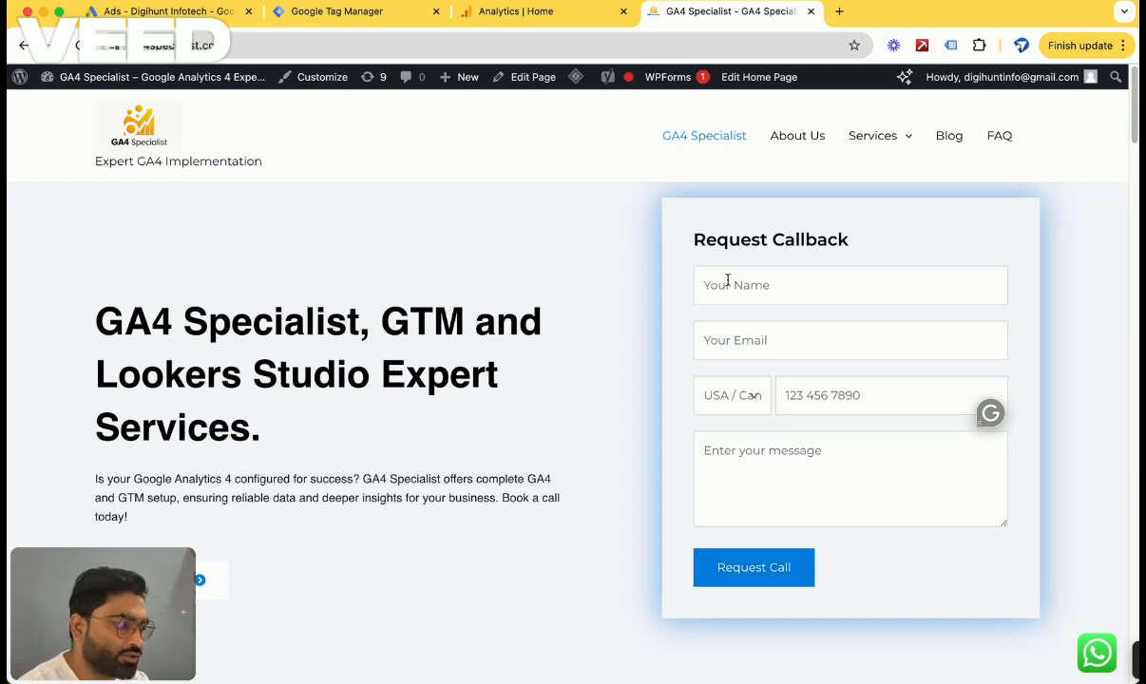
left_click(512, 53)
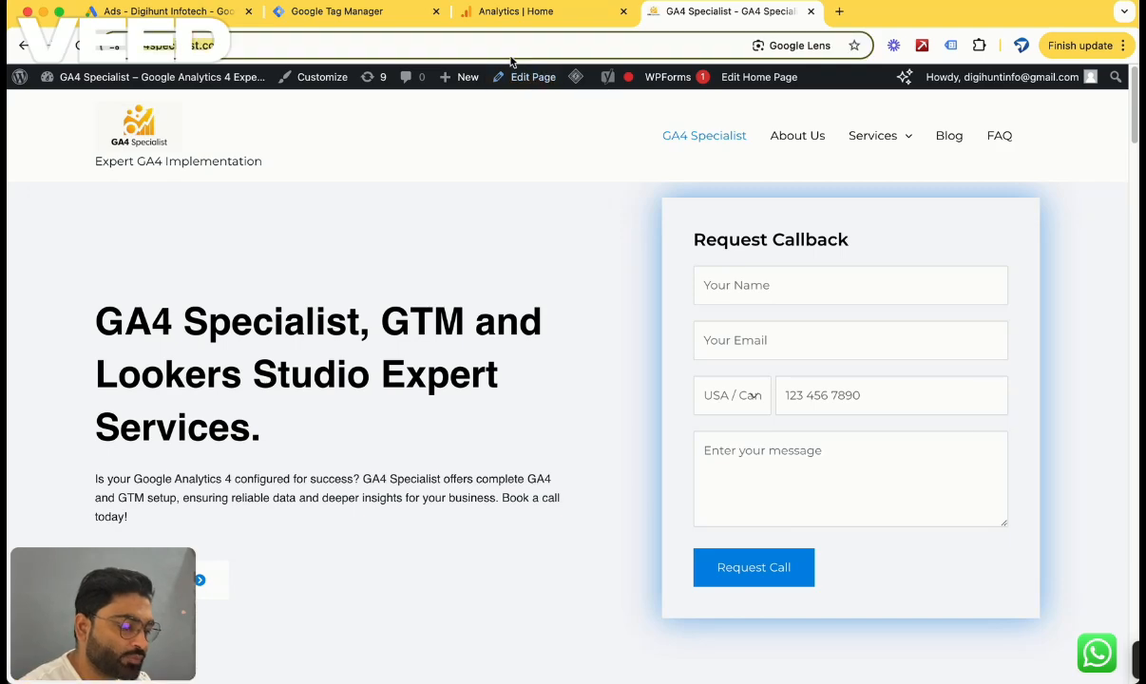
In Tag Manager, create a new tag of type Google Analytics: GA4 Event.
left_click(361, 13)
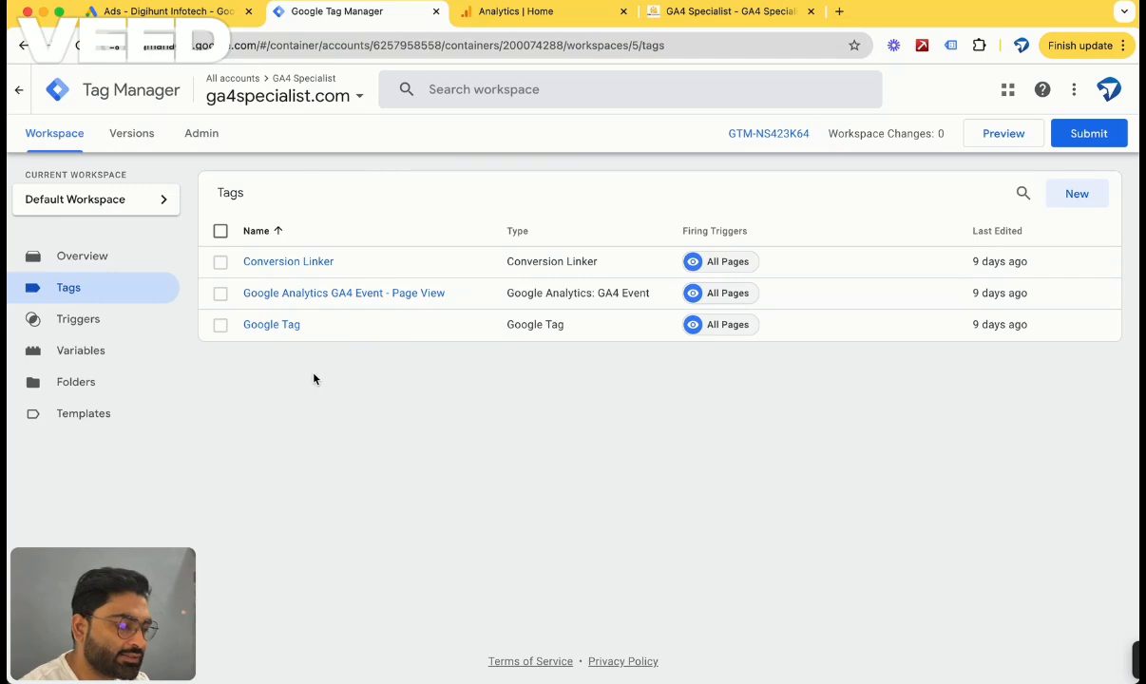
left_click(1077, 195)
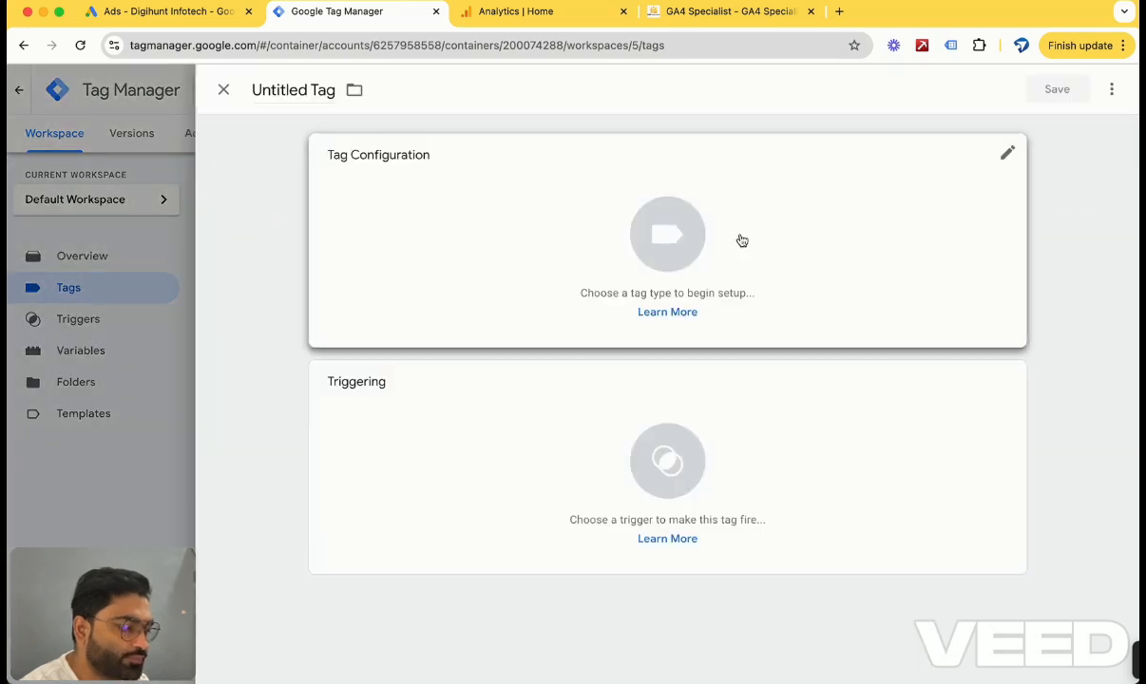
left_click(653, 241)
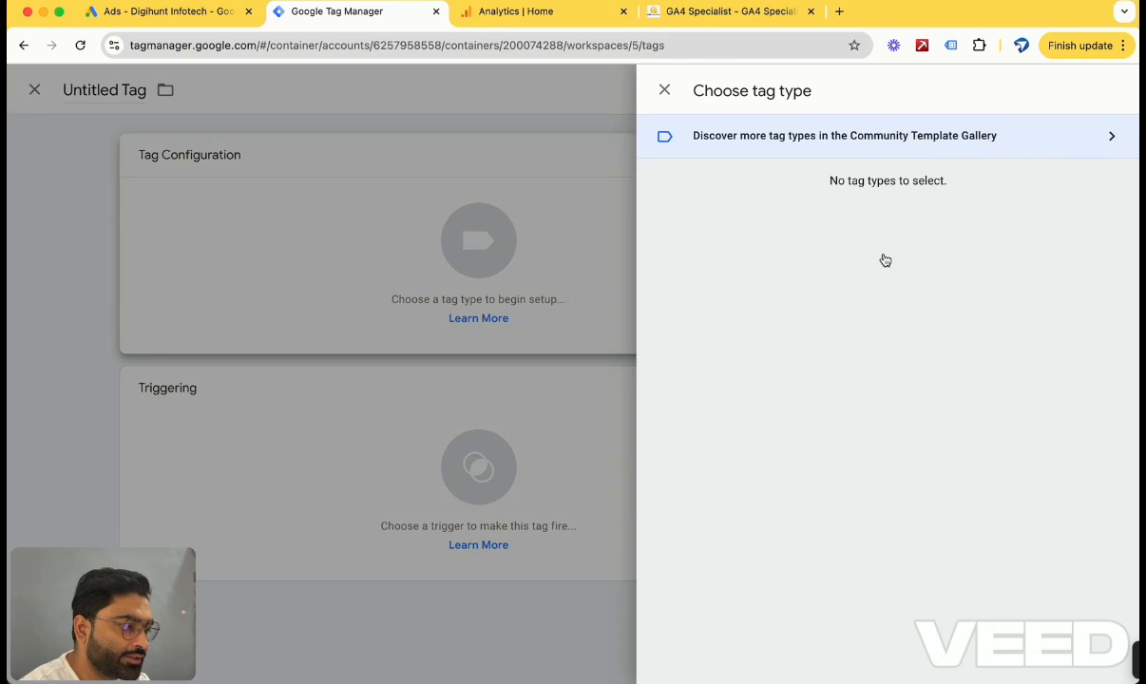
left_click(796, 225)
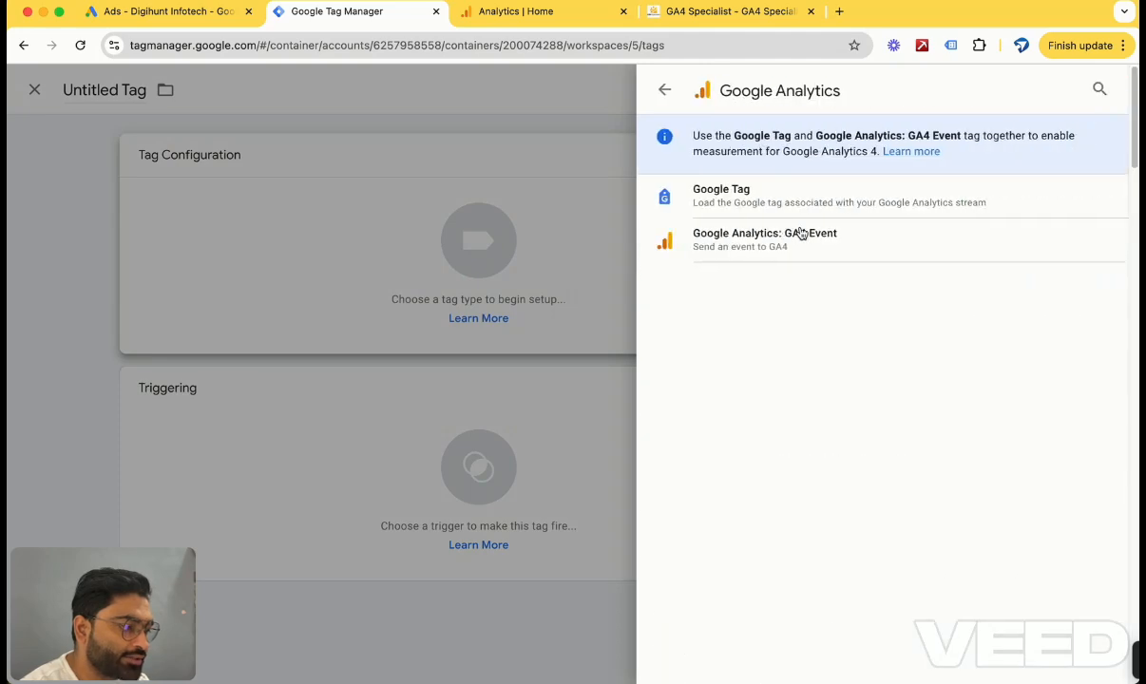
left_click(760, 240)
left_click(454, 320)
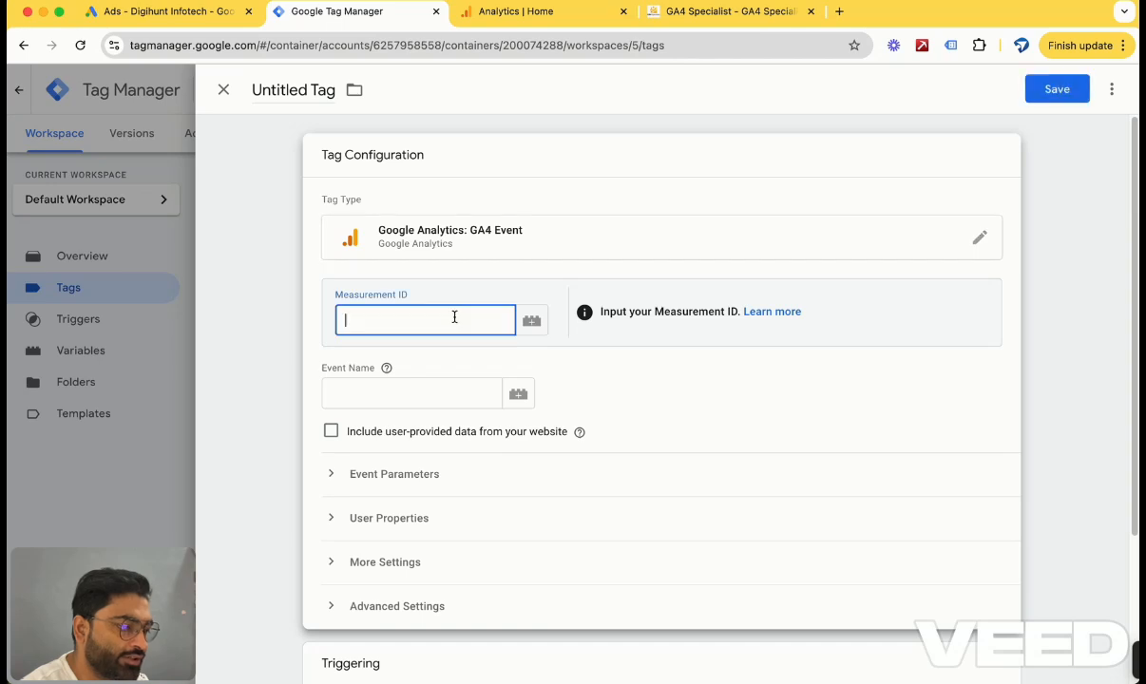
Set the Measurement ID to the Measurement id variable and the event name to Website Form Fill.
left_click(530, 324)
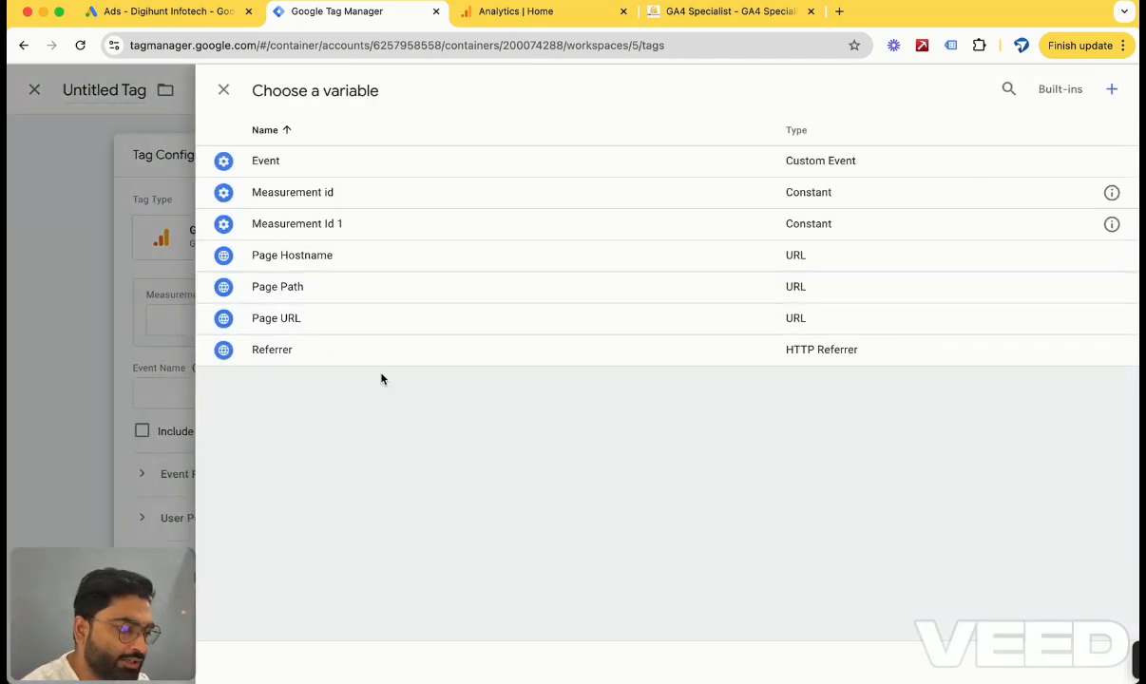
left_click(369, 198)
scroll(453, 425, "down", 2)
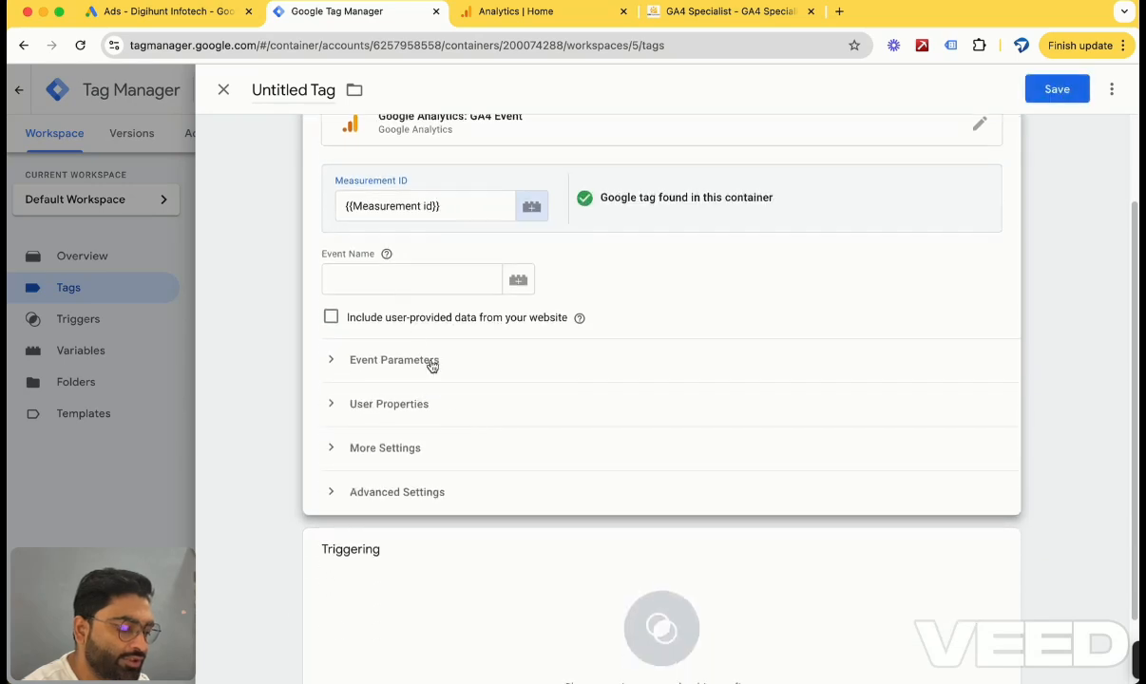
left_click(390, 290)
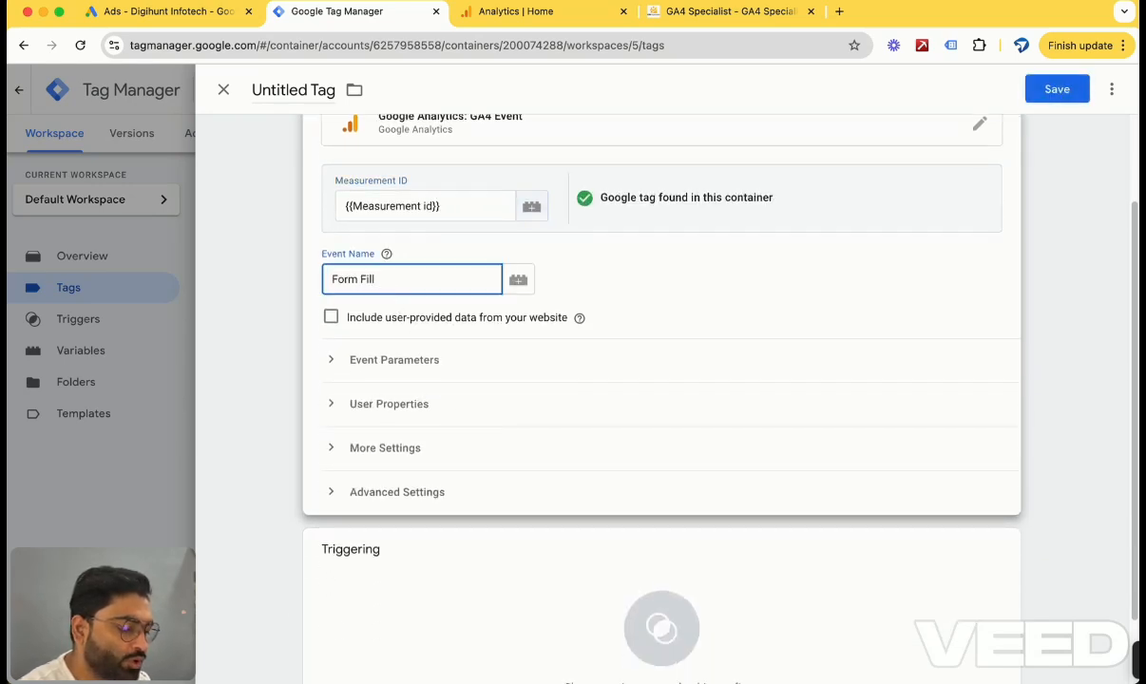
type("We")
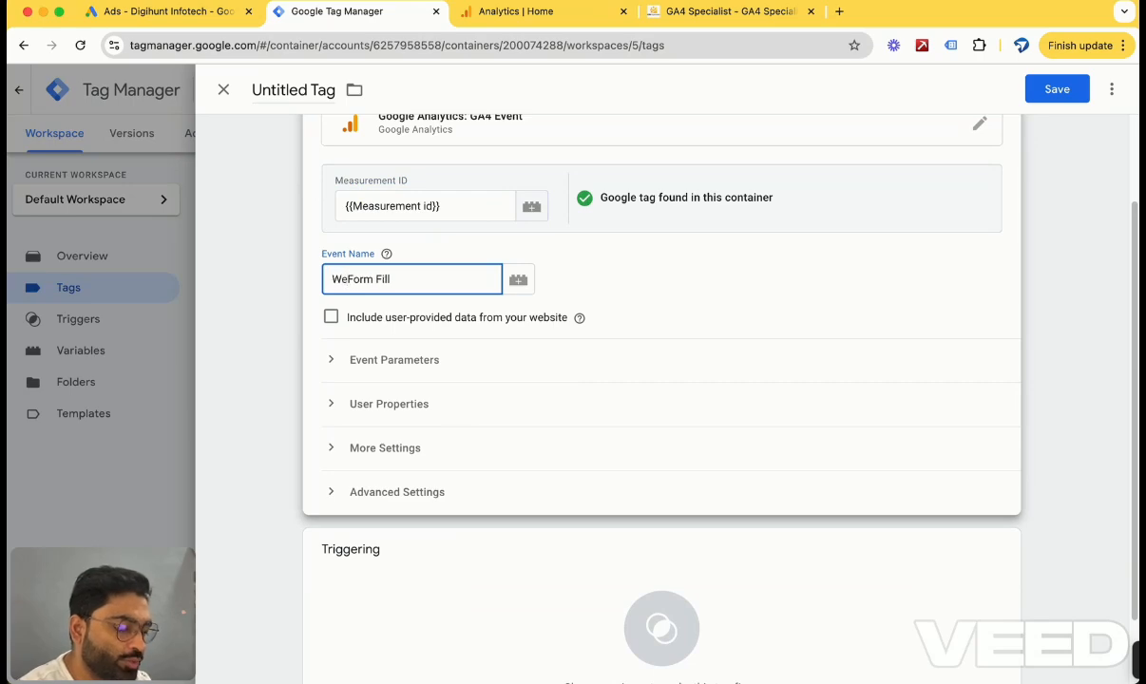
type("bsite")
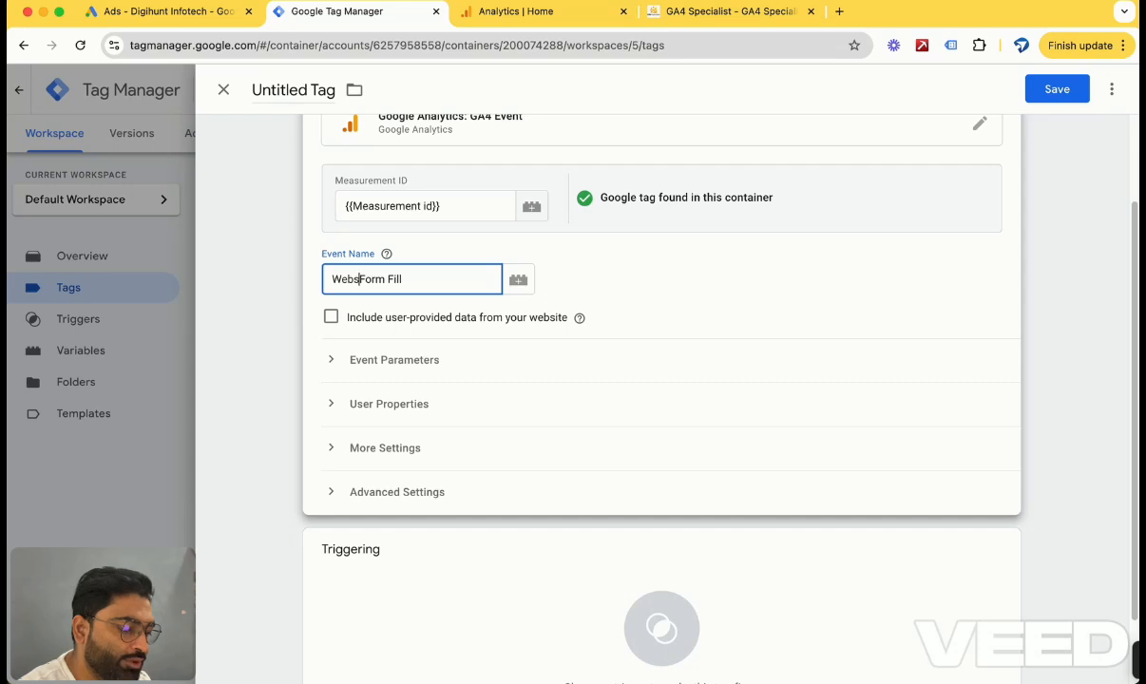
Name the tag Website Form Fill and open its trigger chooser.
scroll(440, 401, "down", 2)
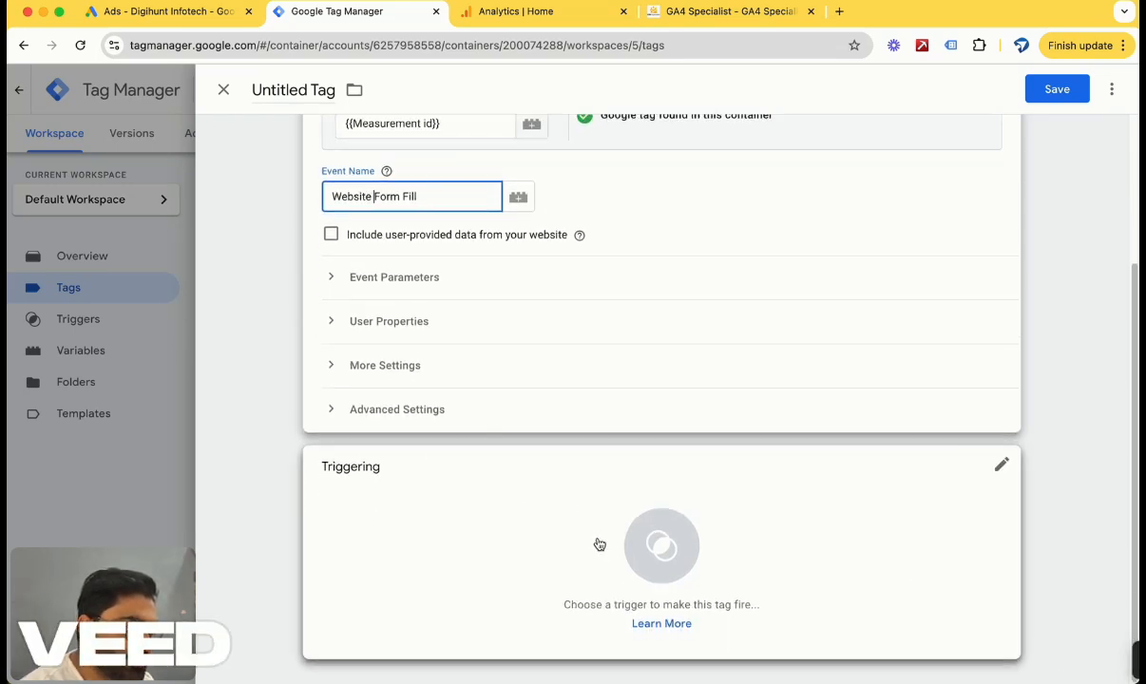
scroll(458, 333, "up", 1)
scroll(458, 333, "up", 4)
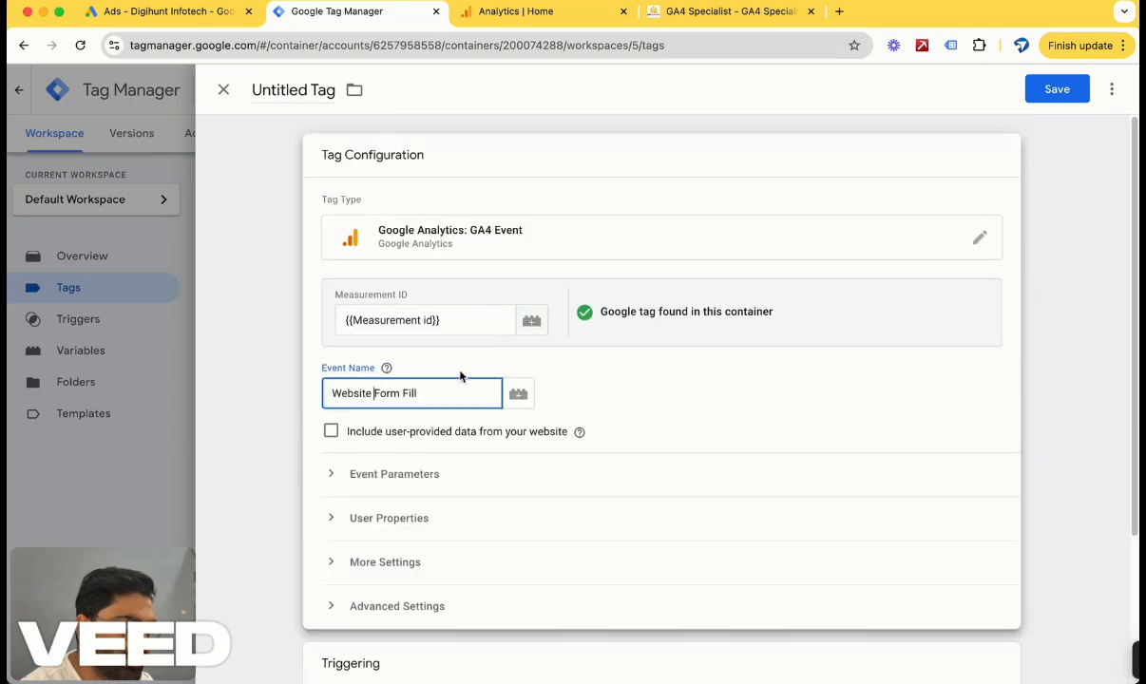
scroll(622, 511, "down", 5)
triple_click(442, 189)
key("super+c")
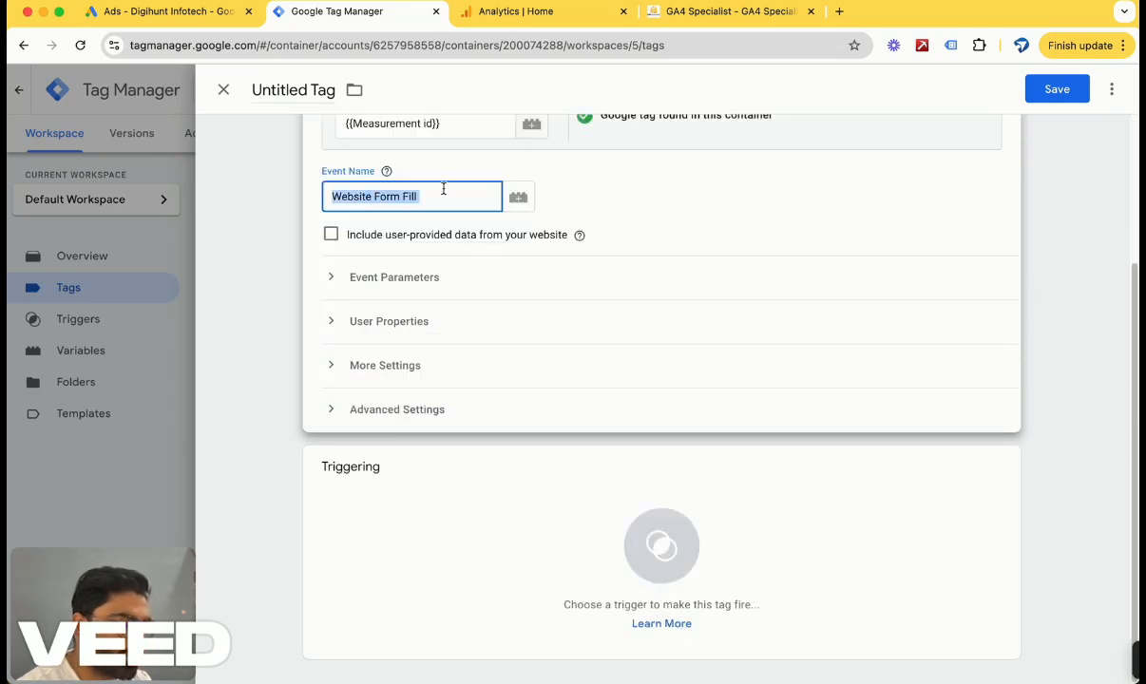
triple_click(300, 90)
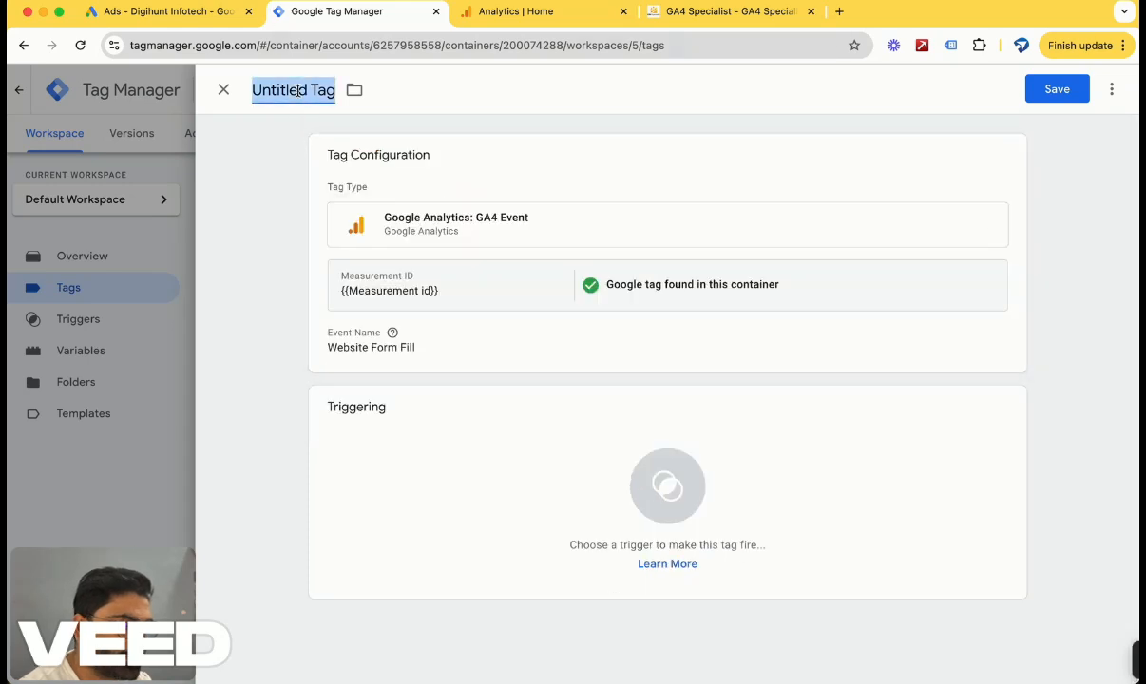
key("super+v")
left_click(651, 491)
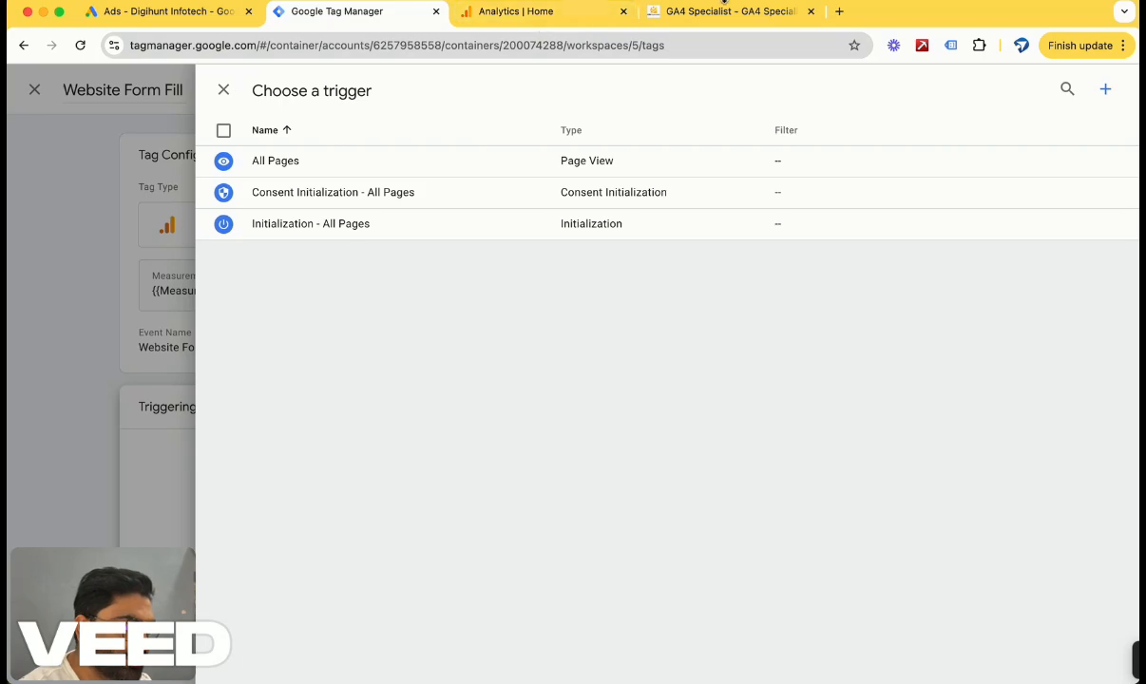
On the website, fill the Request Callback form's name and e-mail fields with test values.
left_click_drag(728, 14, 547, 13)
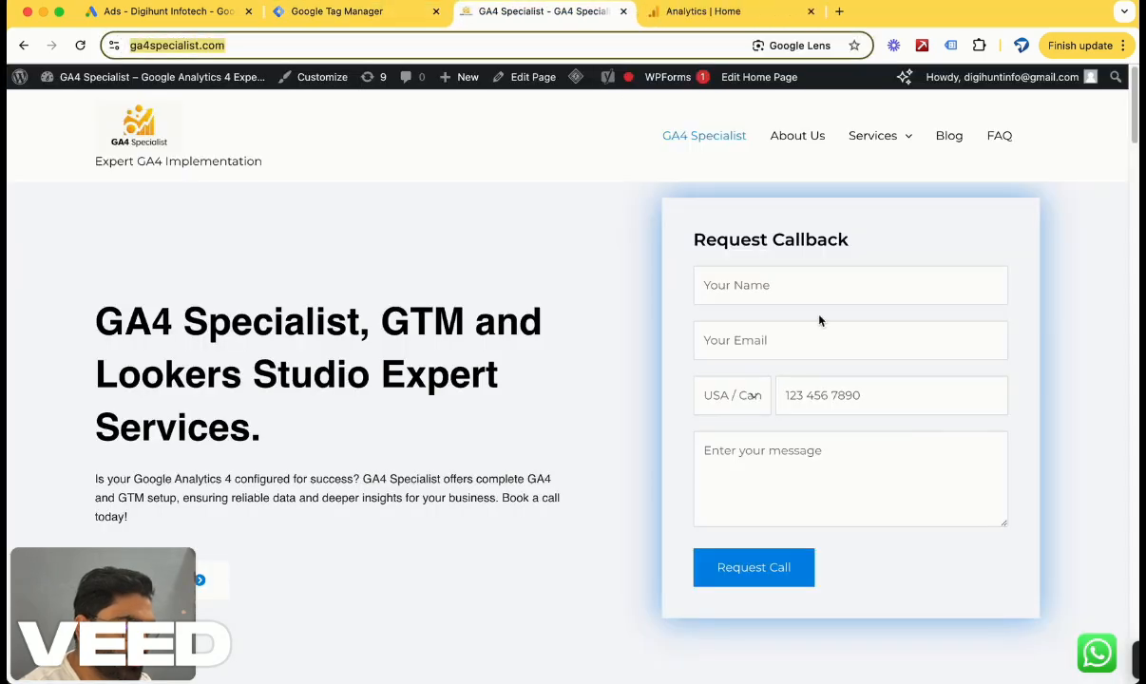
left_click(774, 279)
type("tes")
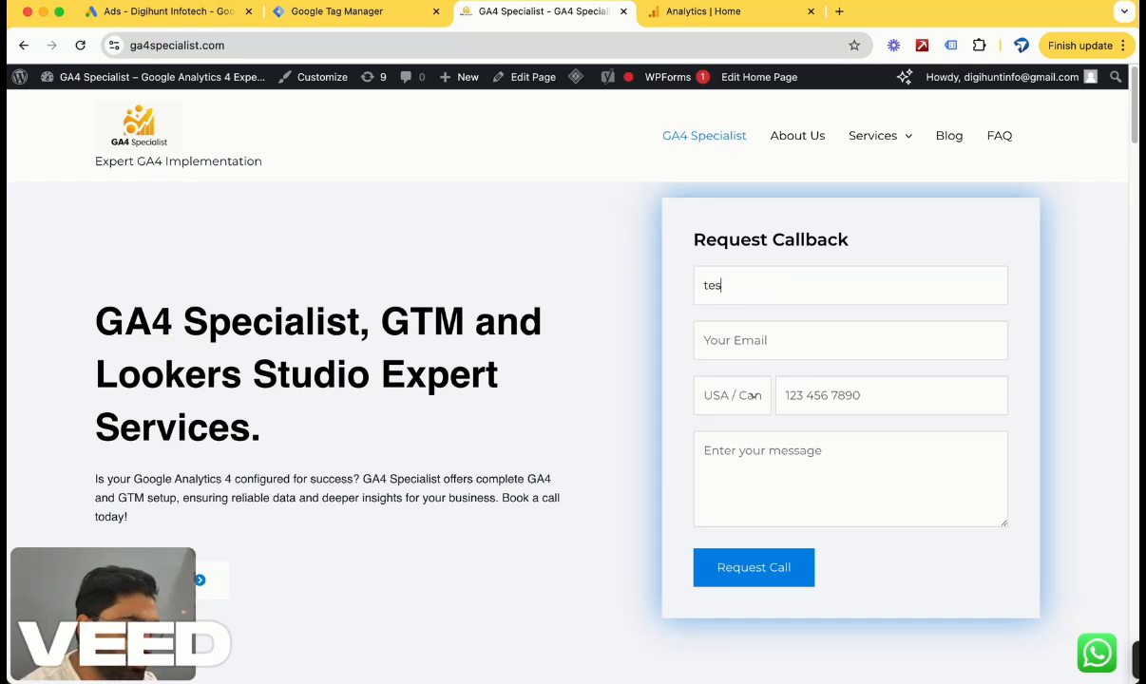
type("t")
key("Tab")
type("test")
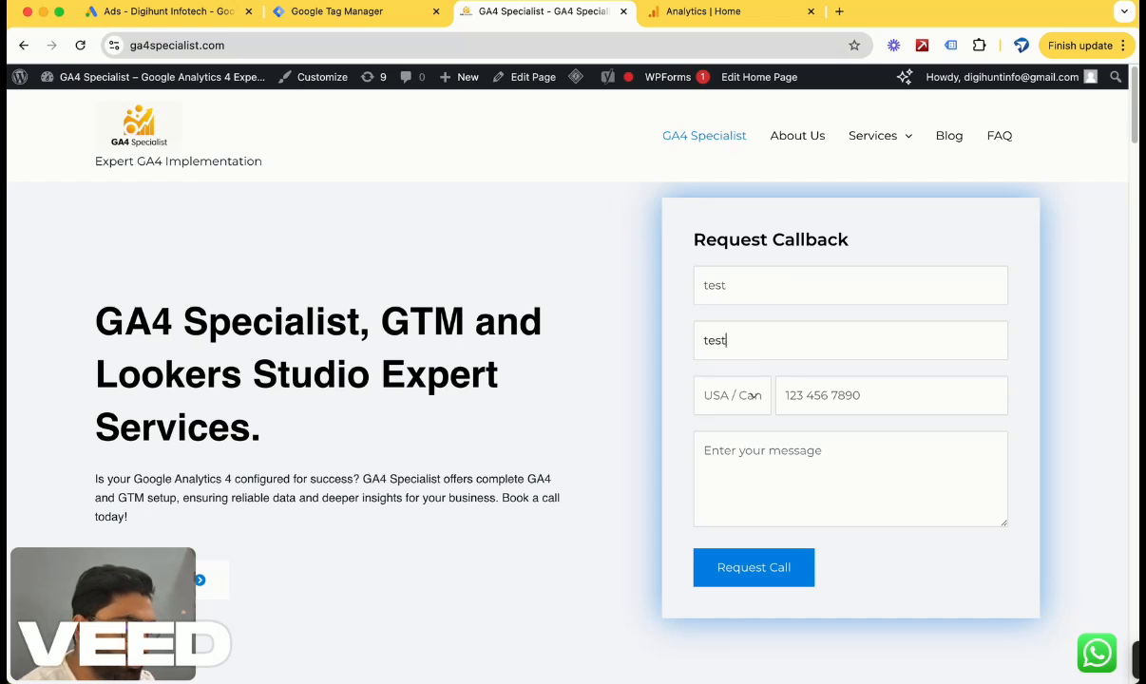
type("@gmail.com")
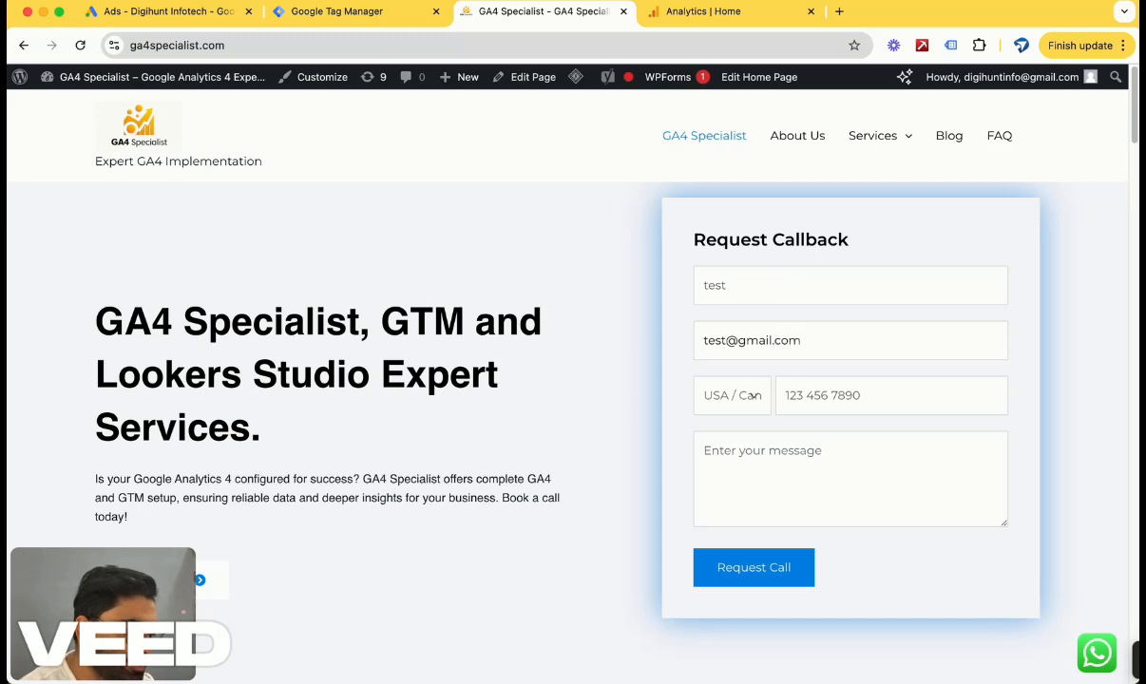
Enter a test phone number and the message test, then submit the callback request.
left_click(855, 396)
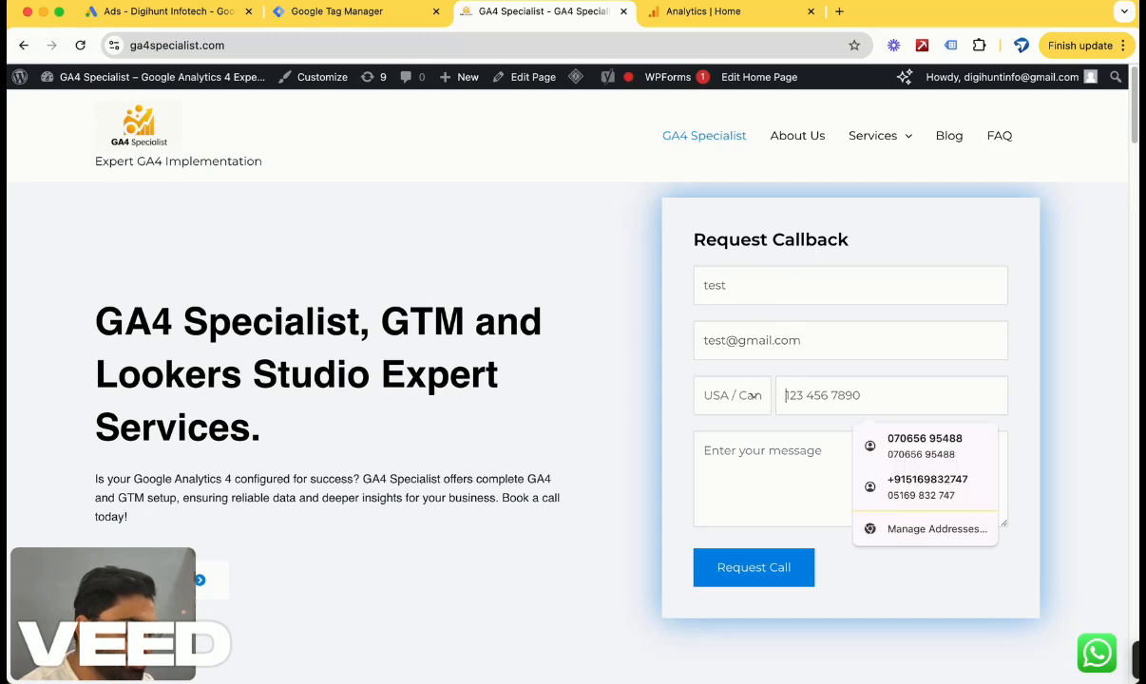
type("4")
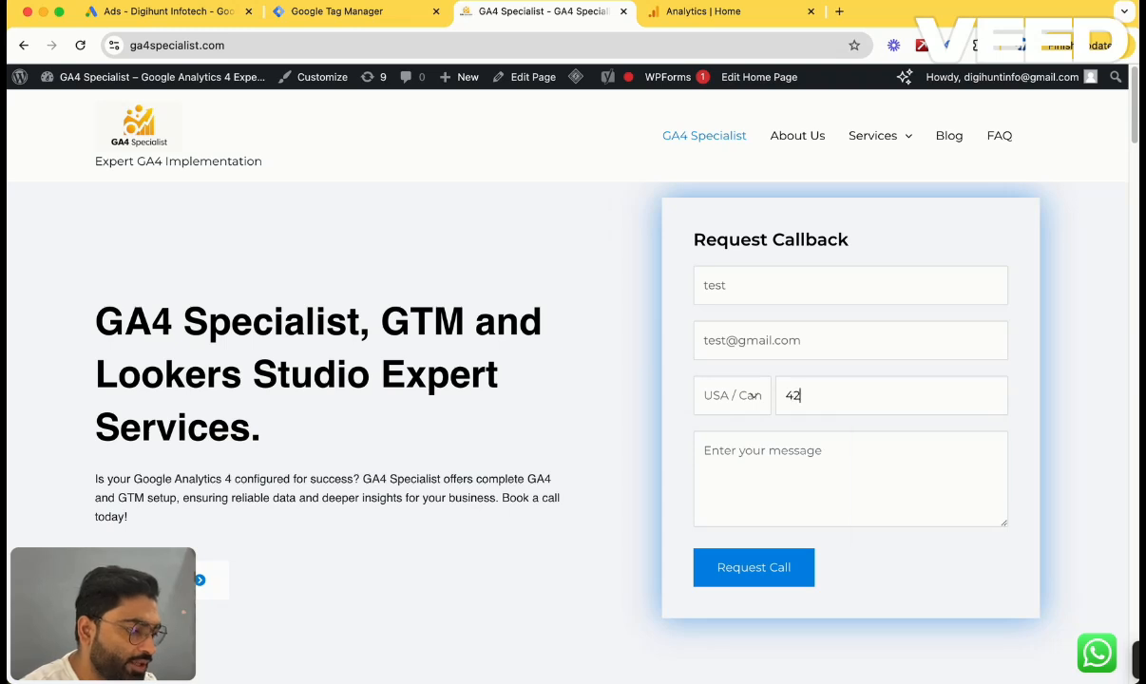
key("BackSpace")
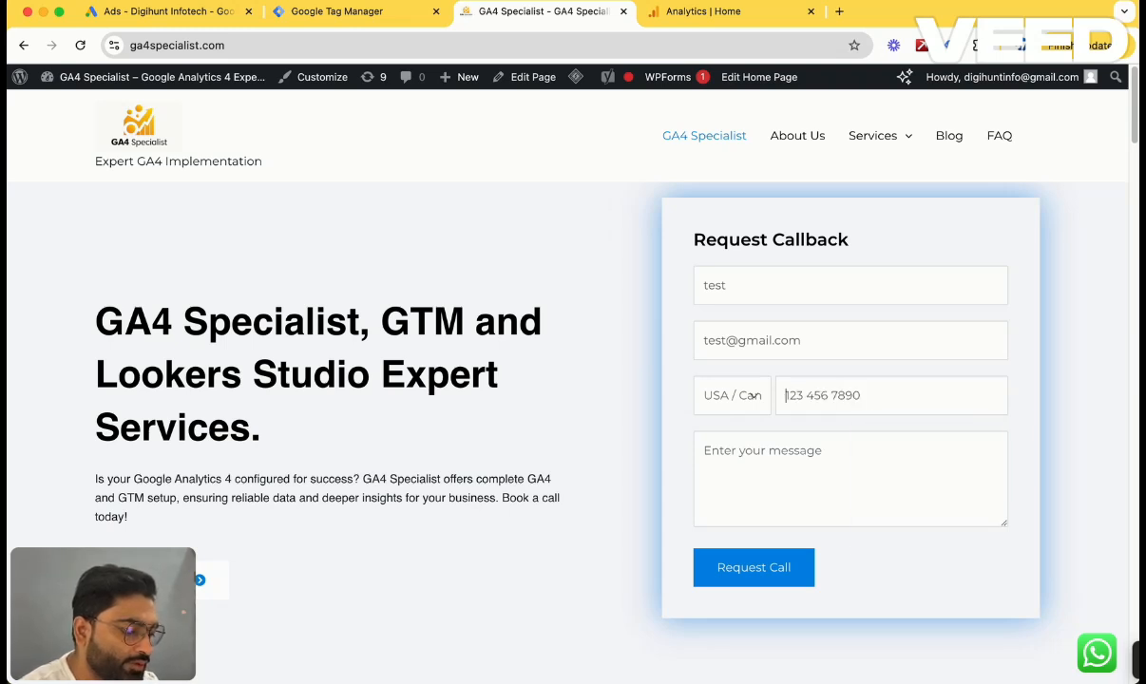
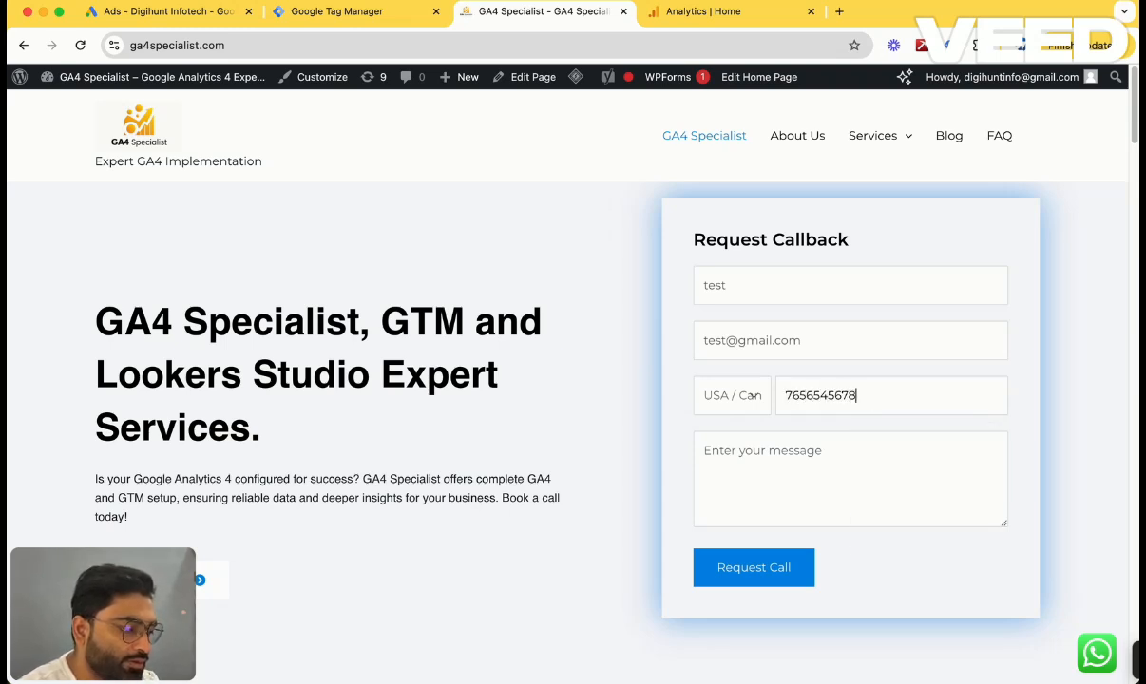
key("Tab")
type("test")
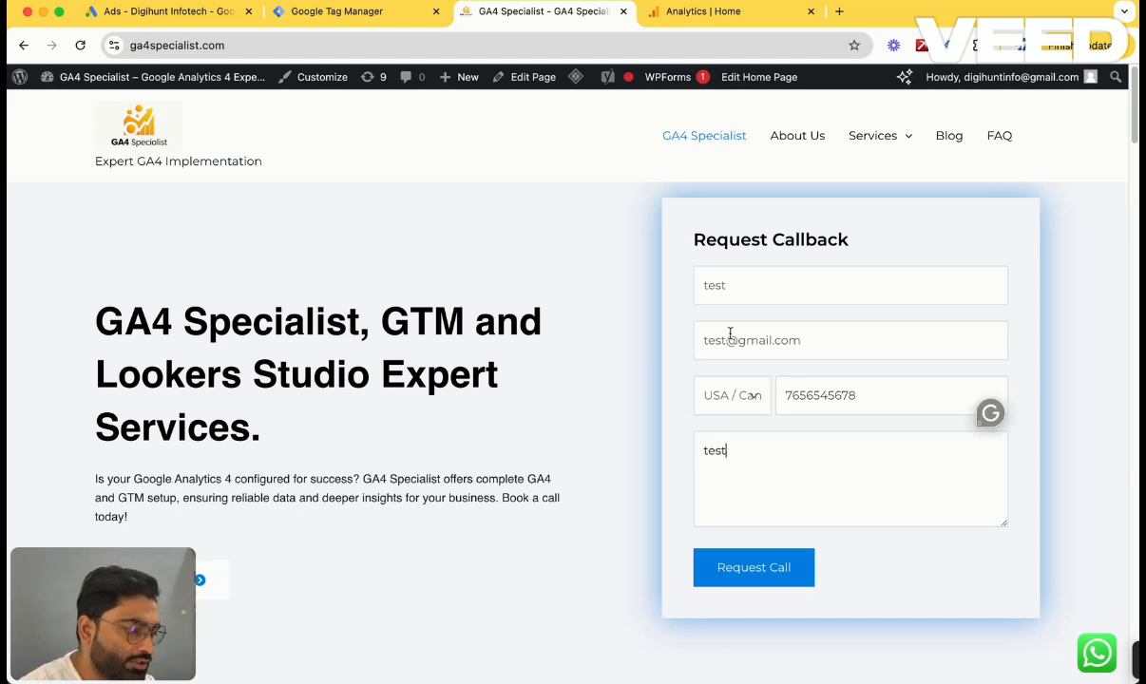
left_click(741, 572)
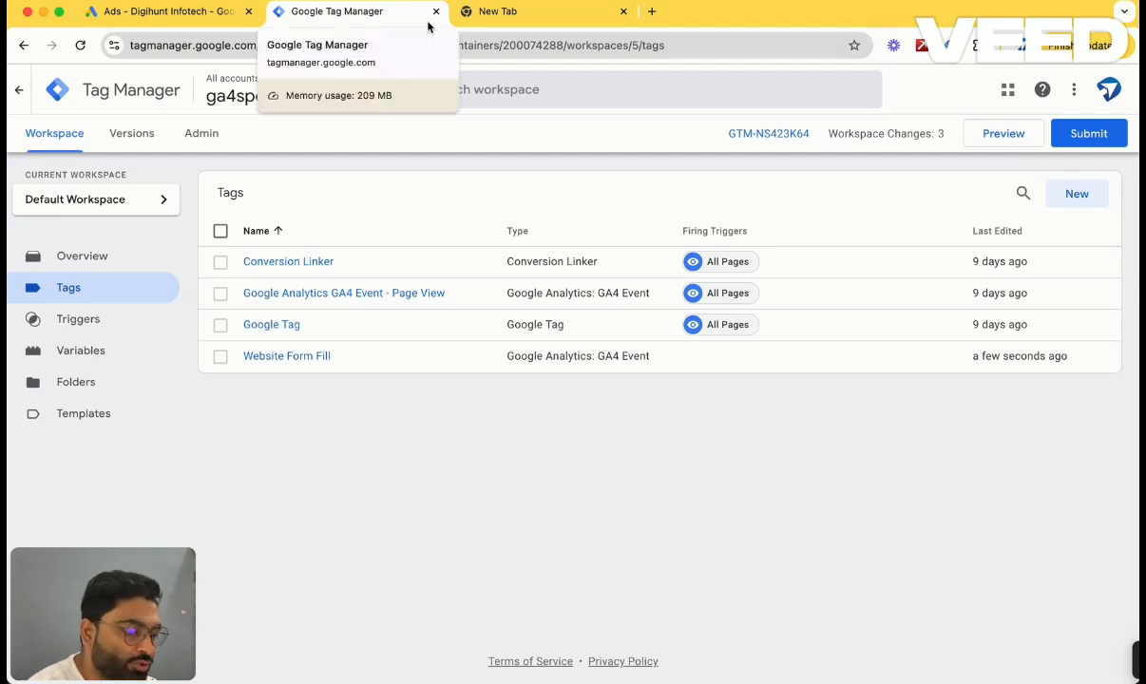
left_click(1005, 135)
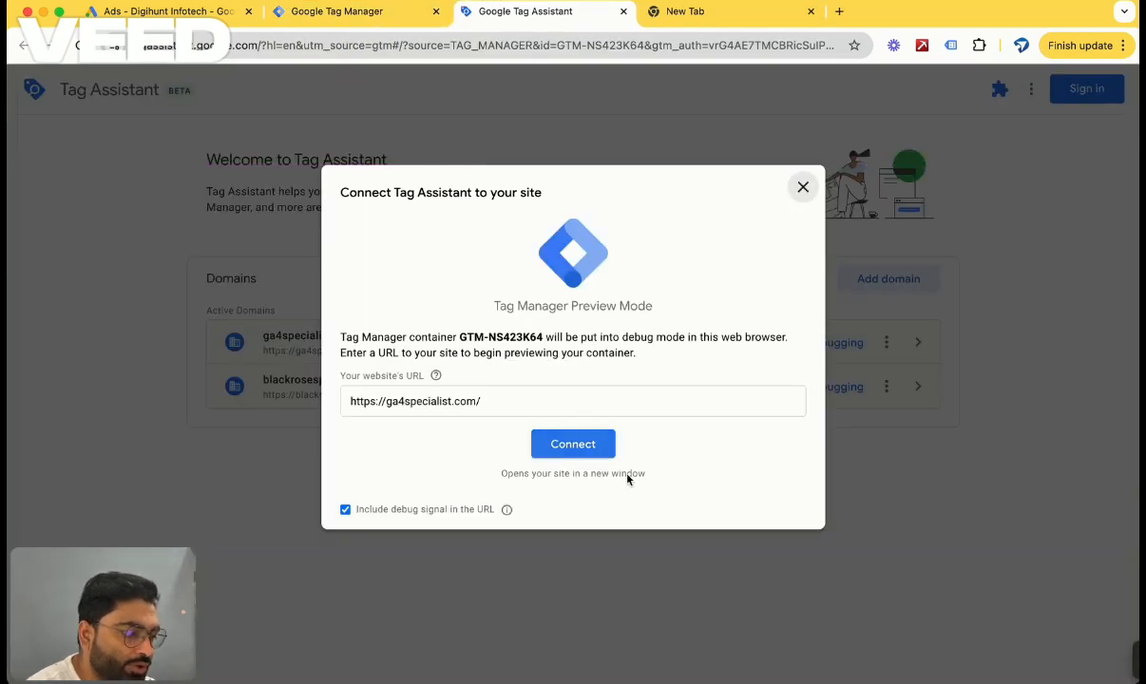
left_click(533, 405)
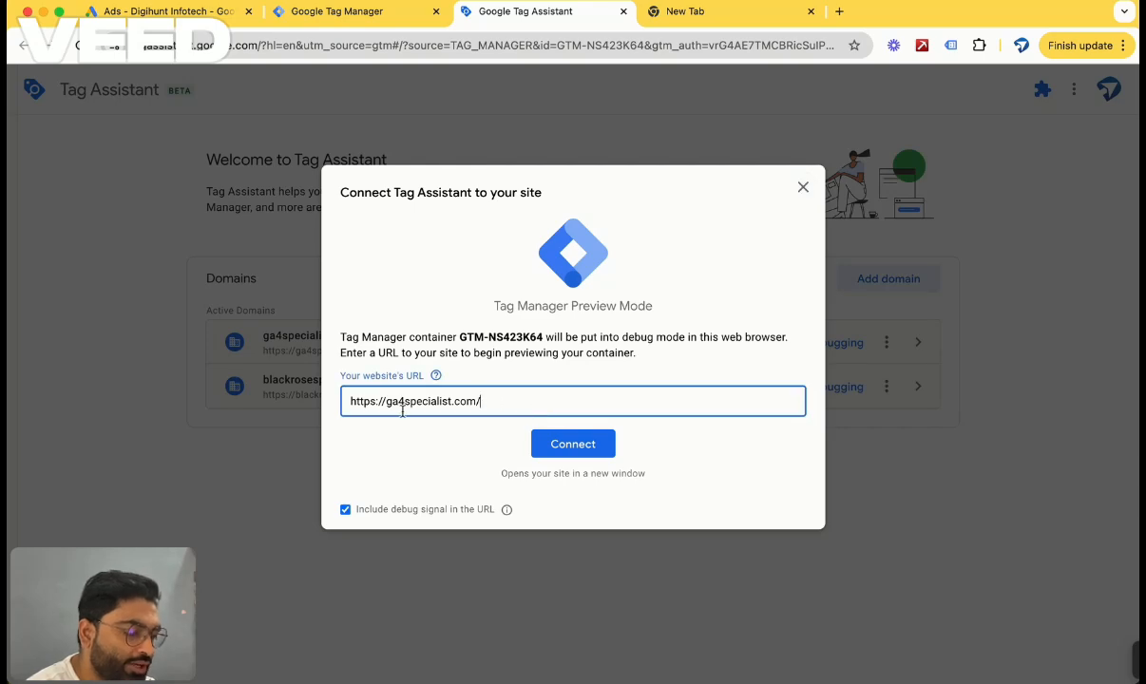
left_click(573, 444)
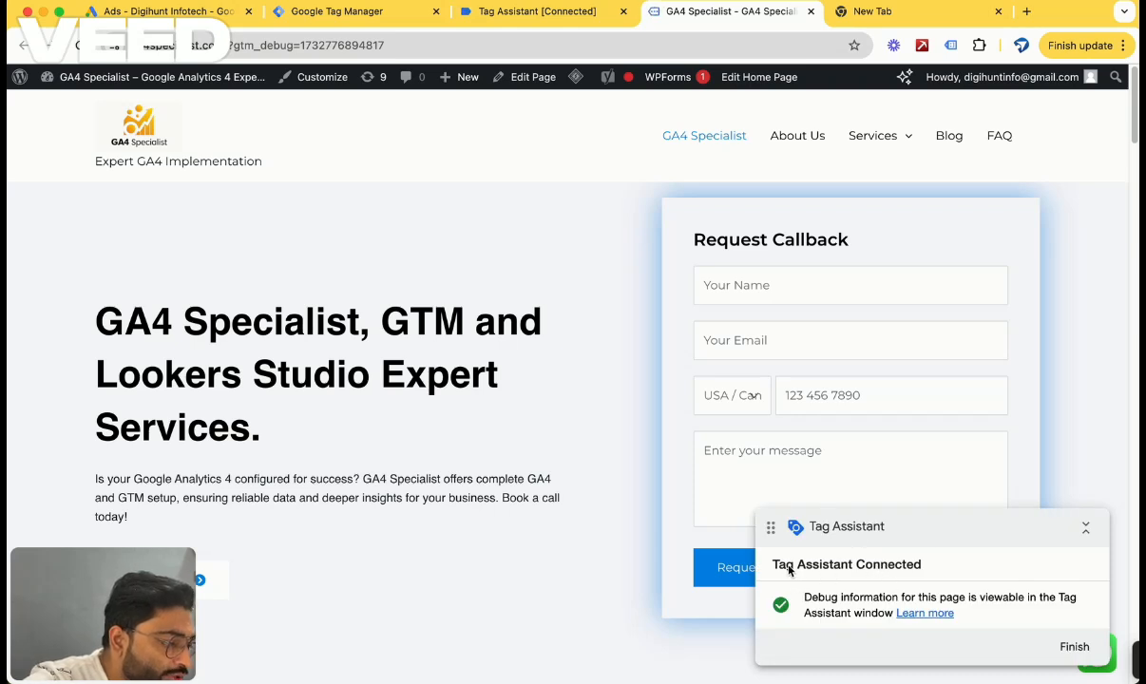
left_click_drag(782, 570, 844, 551)
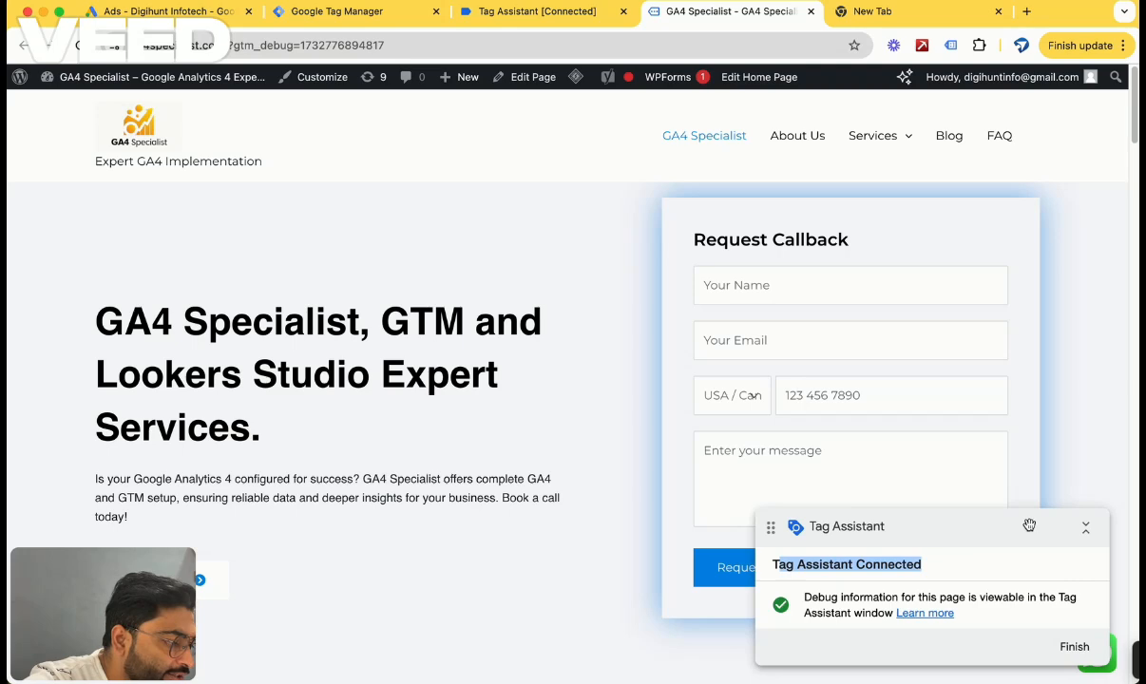
left_click(503, 14)
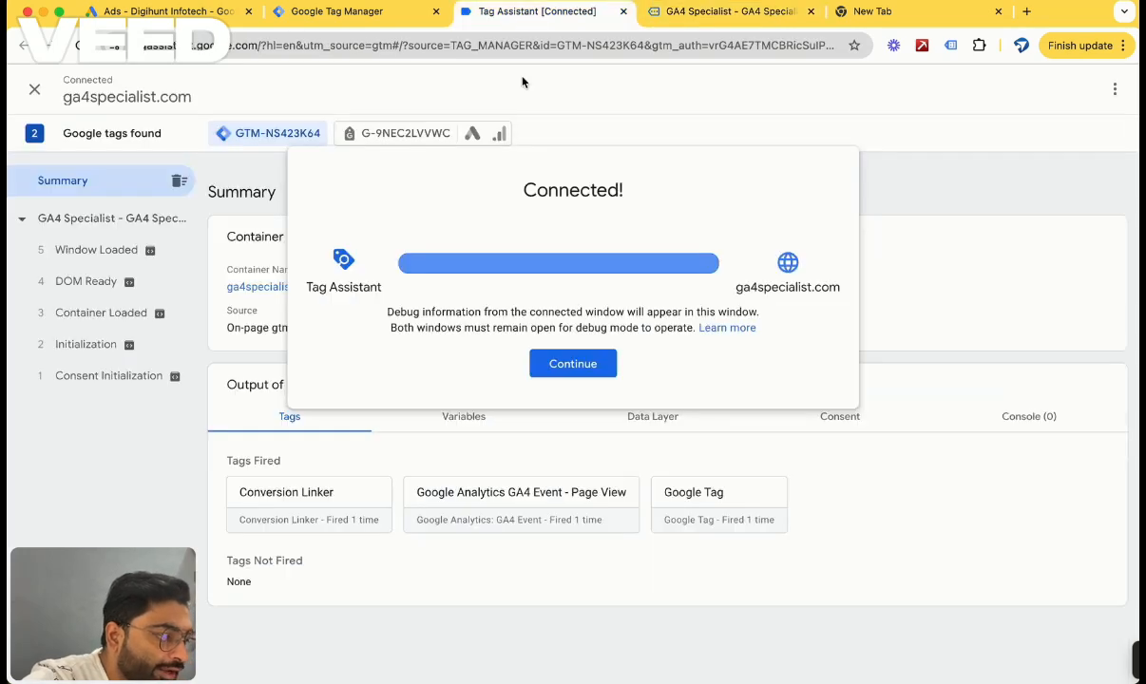
left_click(605, 365)
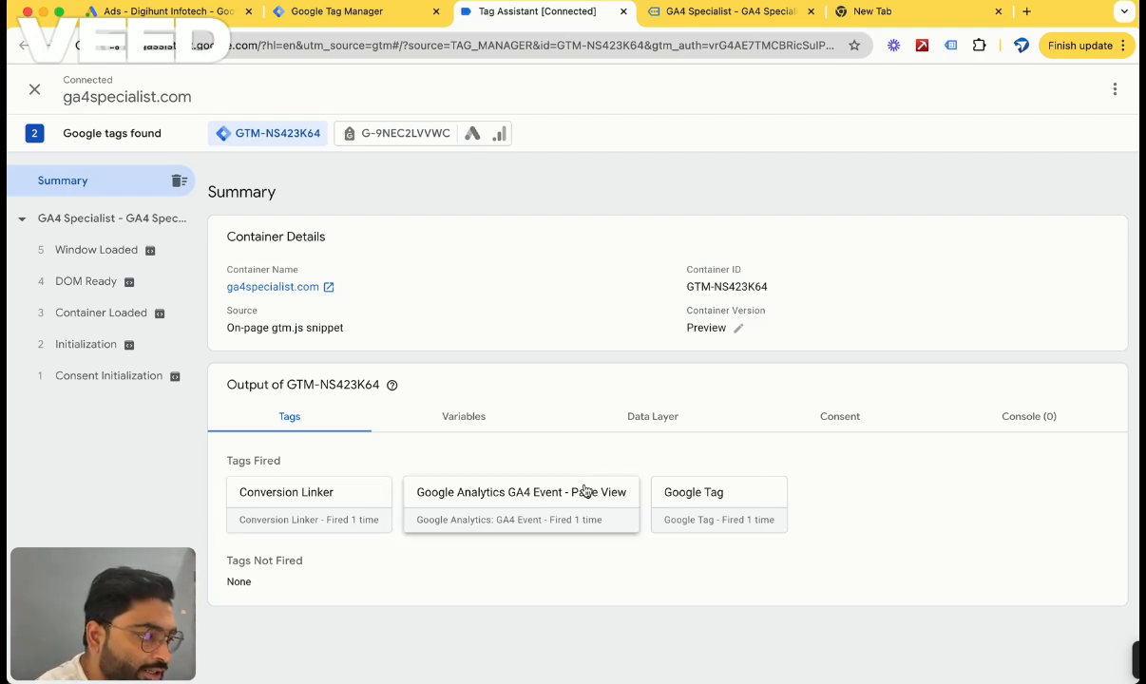
On the debug-mode site, fill the Request Callback form with a test name, e-mail, phone number and message, and submit it.
left_click(690, 15)
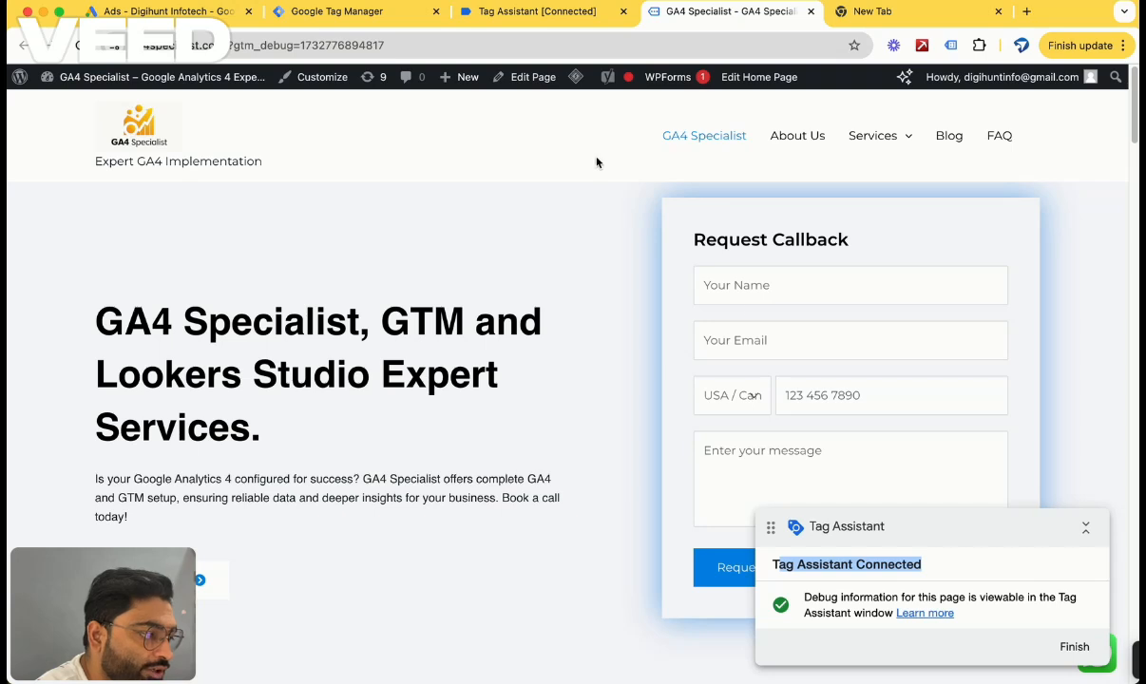
left_click(757, 289)
left_click(819, 336)
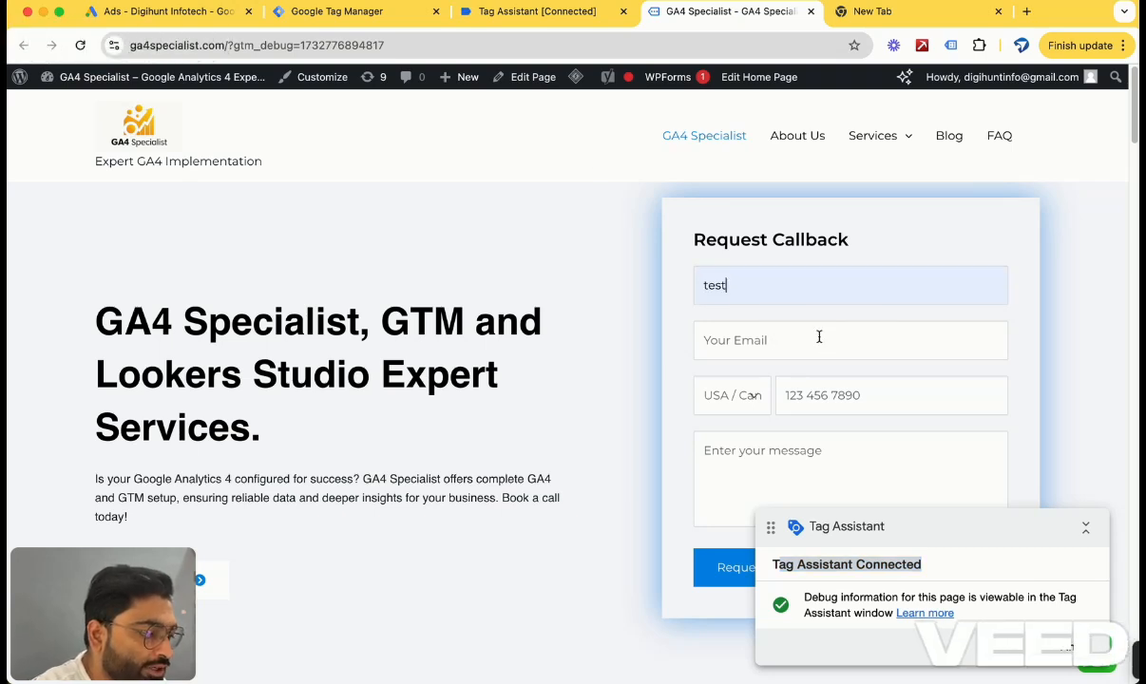
left_click(791, 345)
left_click(801, 384)
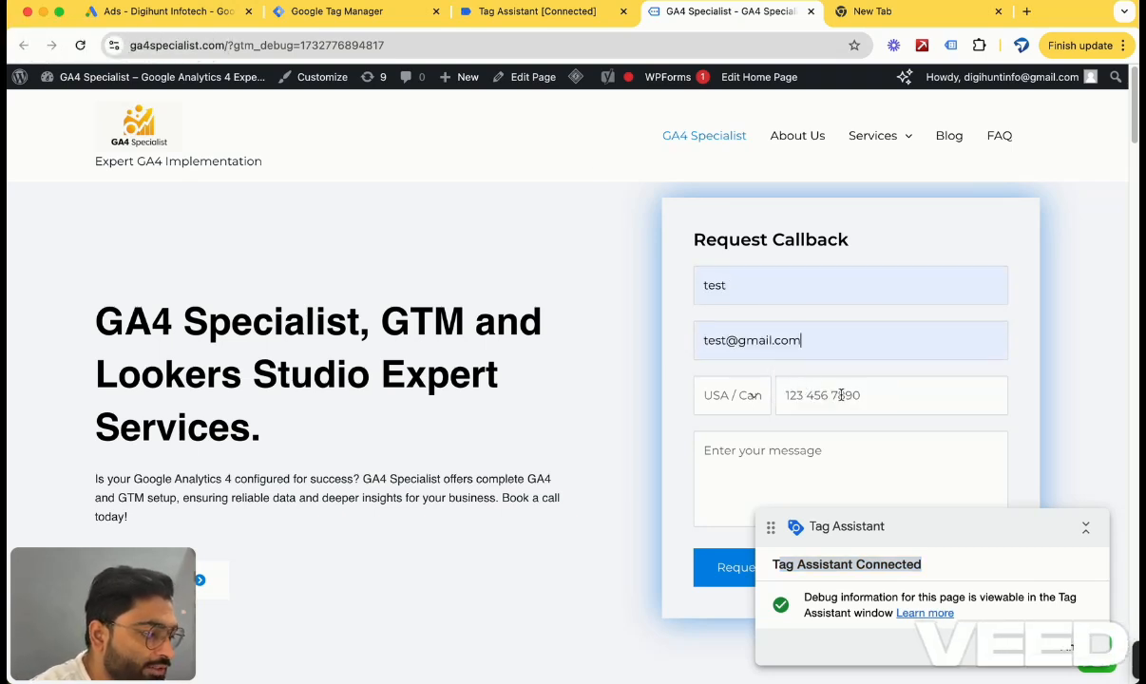
left_click(842, 395)
left_click(898, 441)
left_click(810, 456)
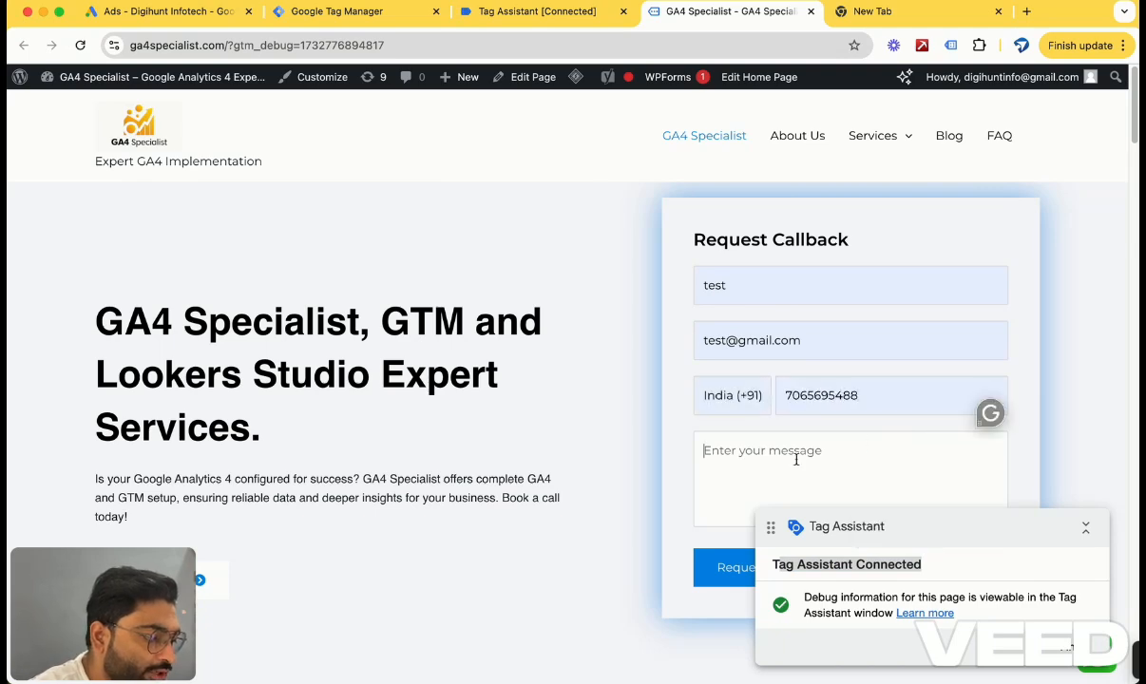
type("test")
left_click(720, 570)
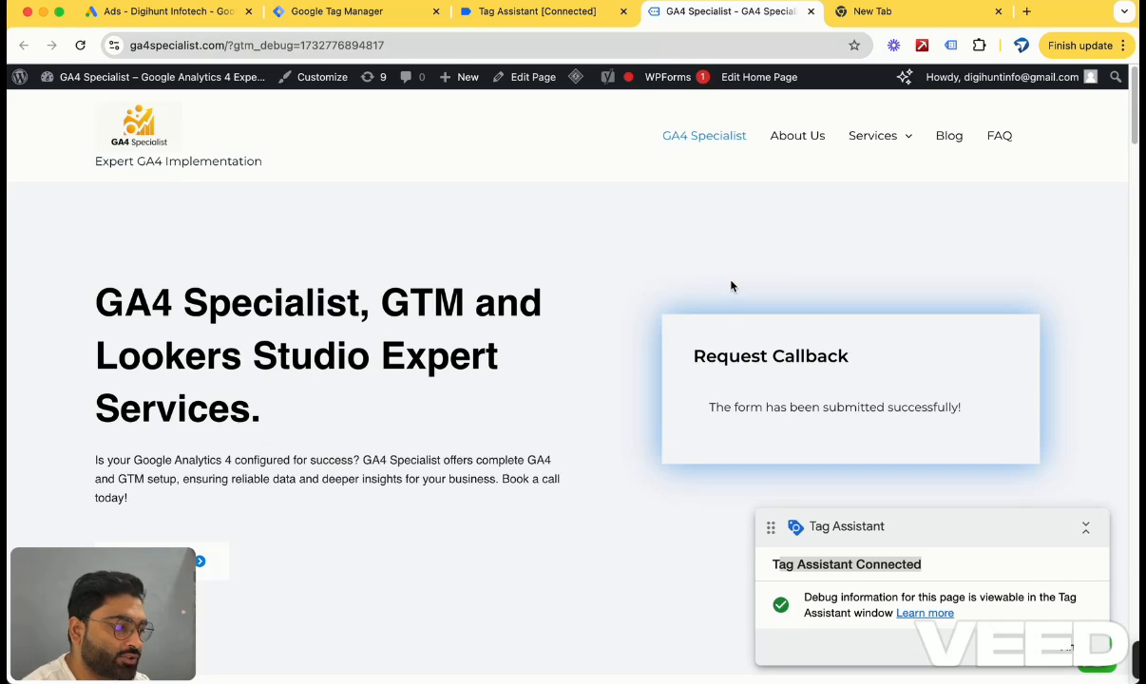
Inspect the submitted form's form_submit event in Tag Assistant, reviewing its tags, variables and data layer values.
triple_click(747, 409)
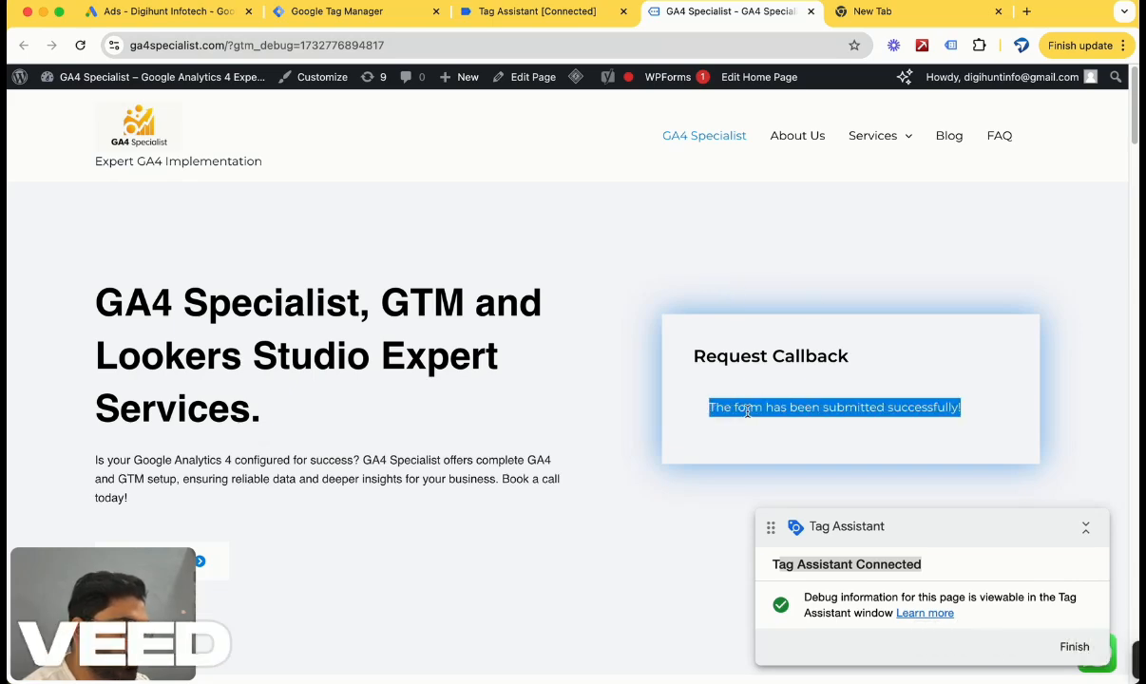
scroll(747, 414, "down", 2)
scroll(818, 342, "up", 2)
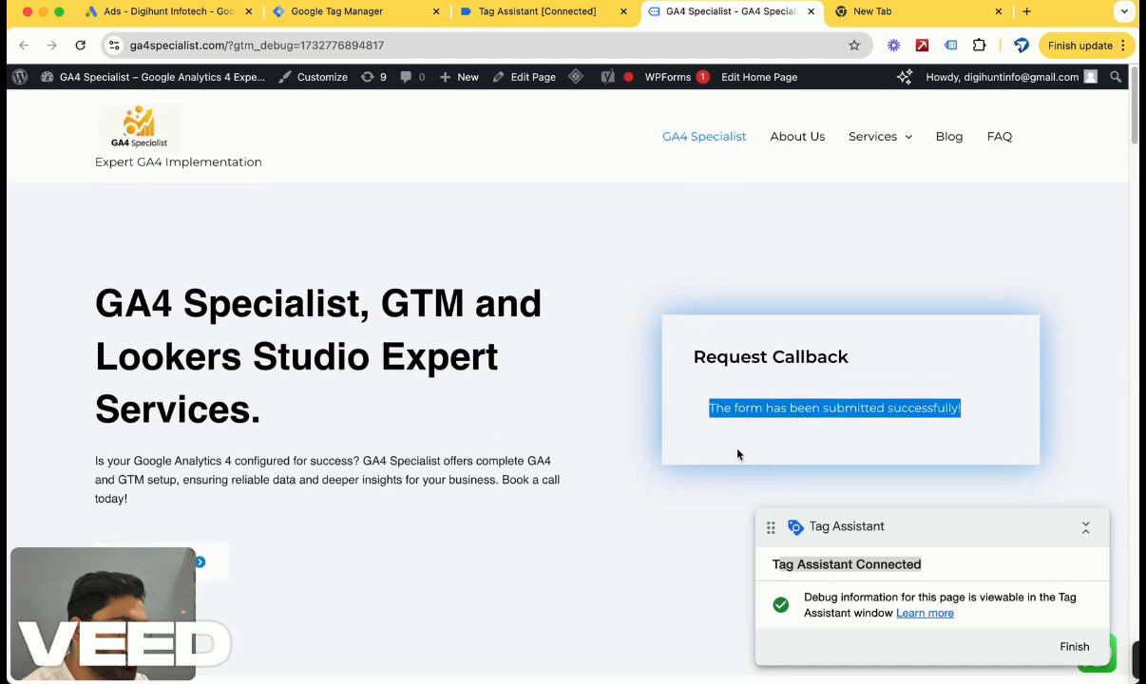
left_click(880, 366)
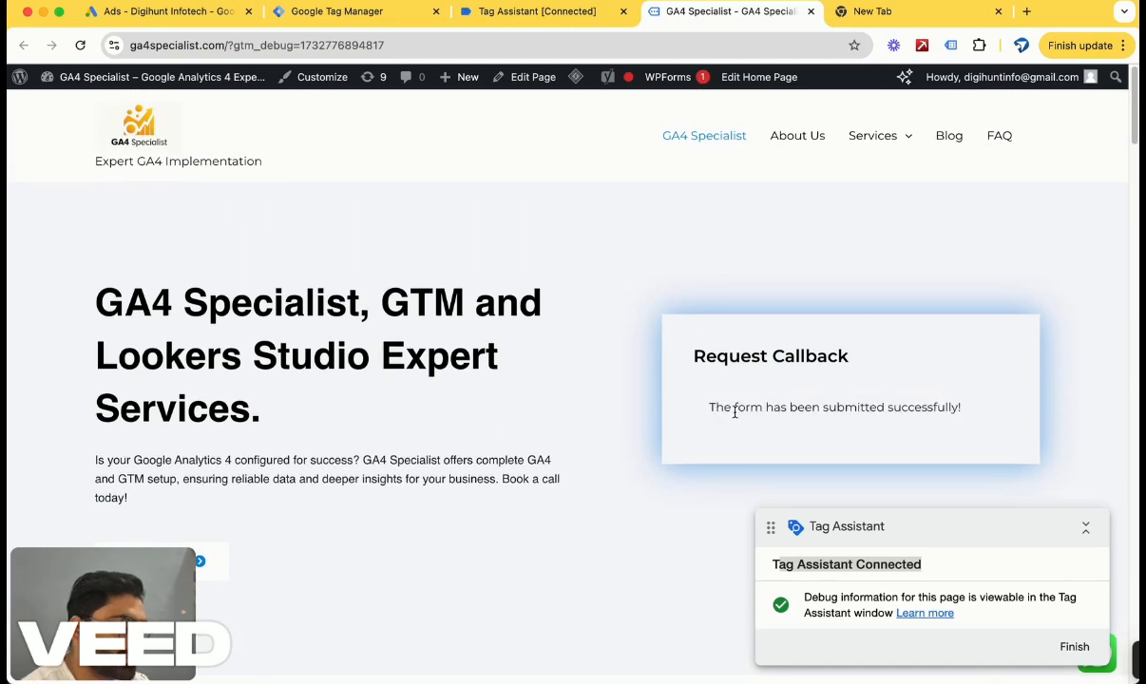
left_click_drag(725, 409, 962, 415)
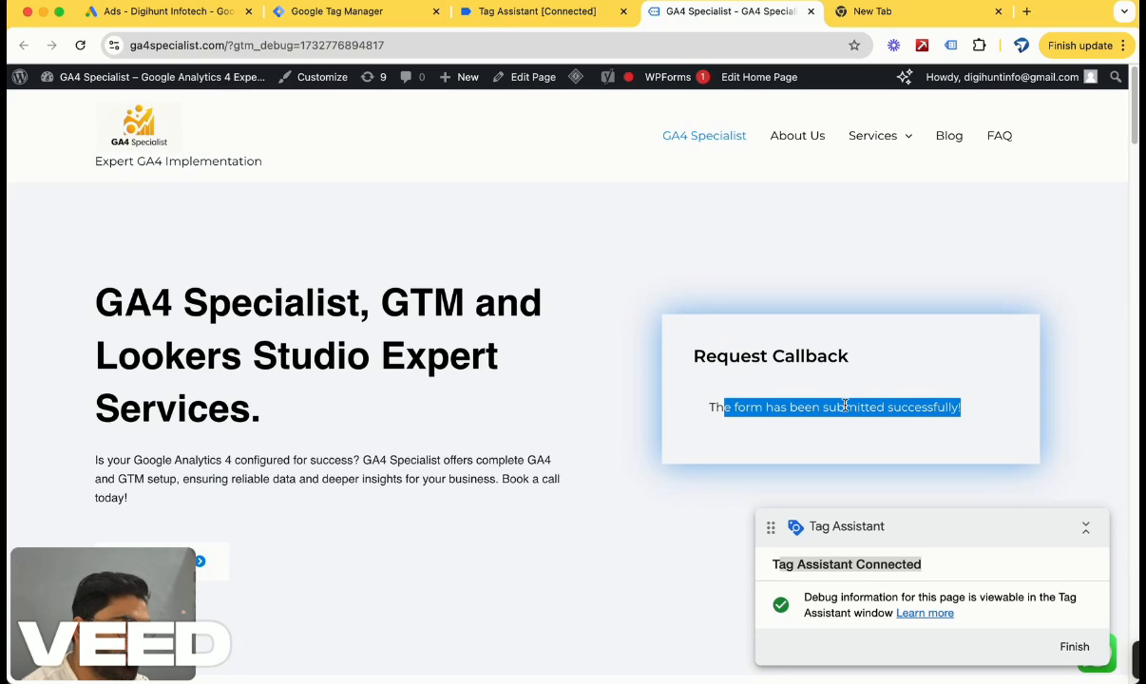
left_click(568, 14)
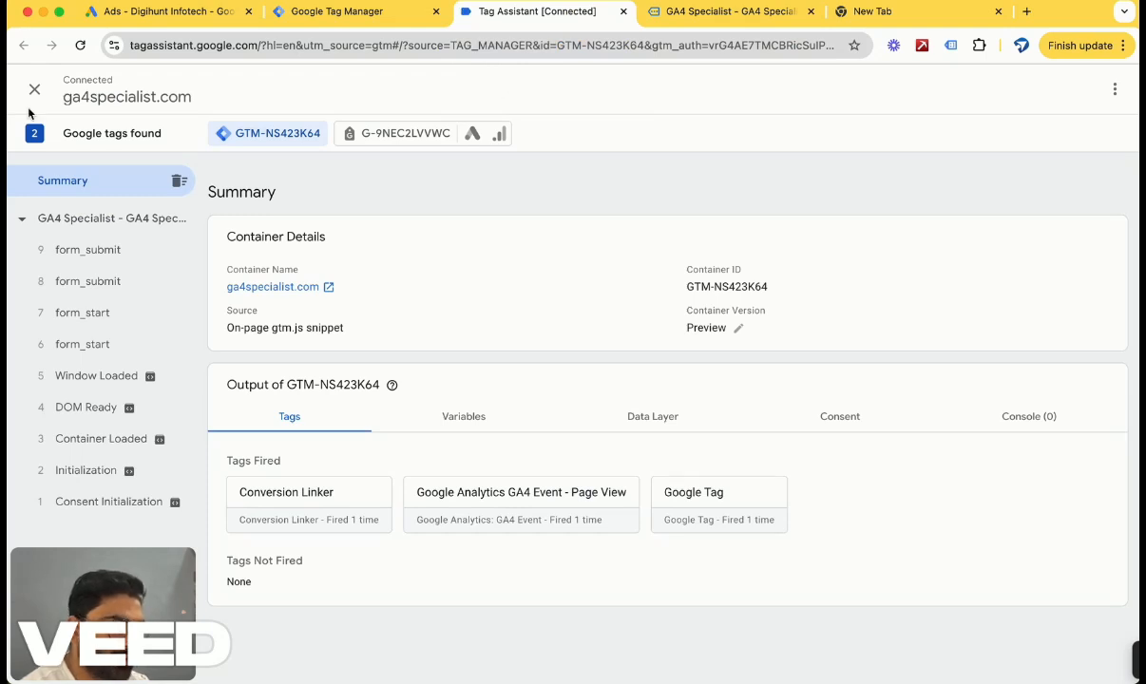
left_click(97, 263)
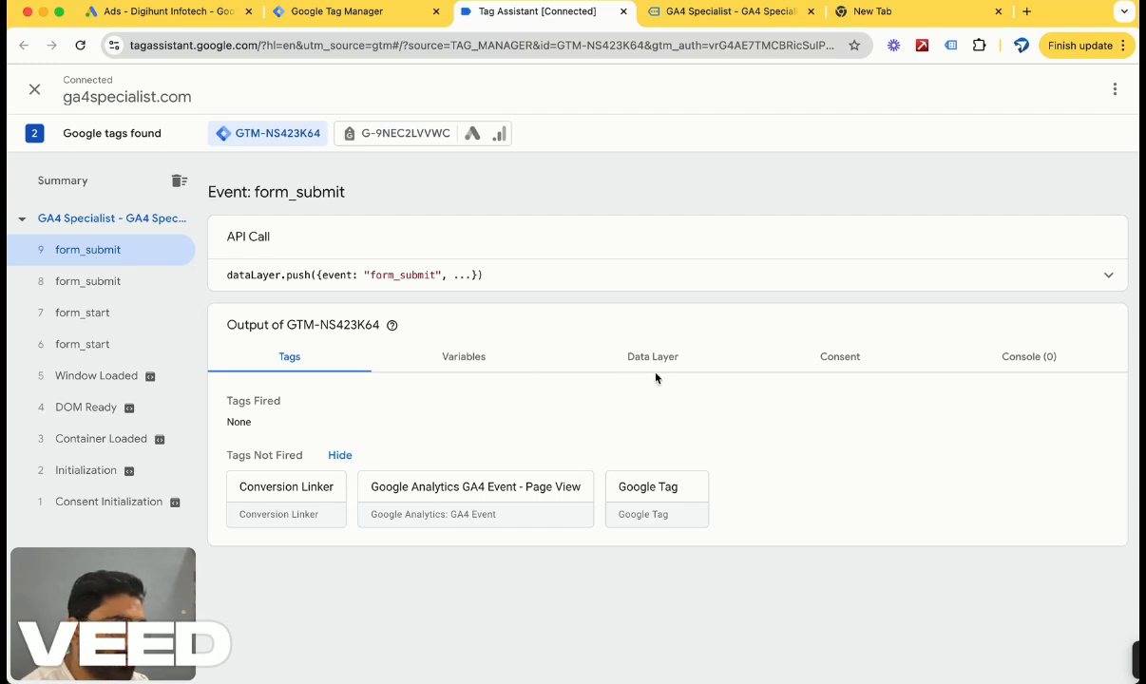
left_click(466, 364)
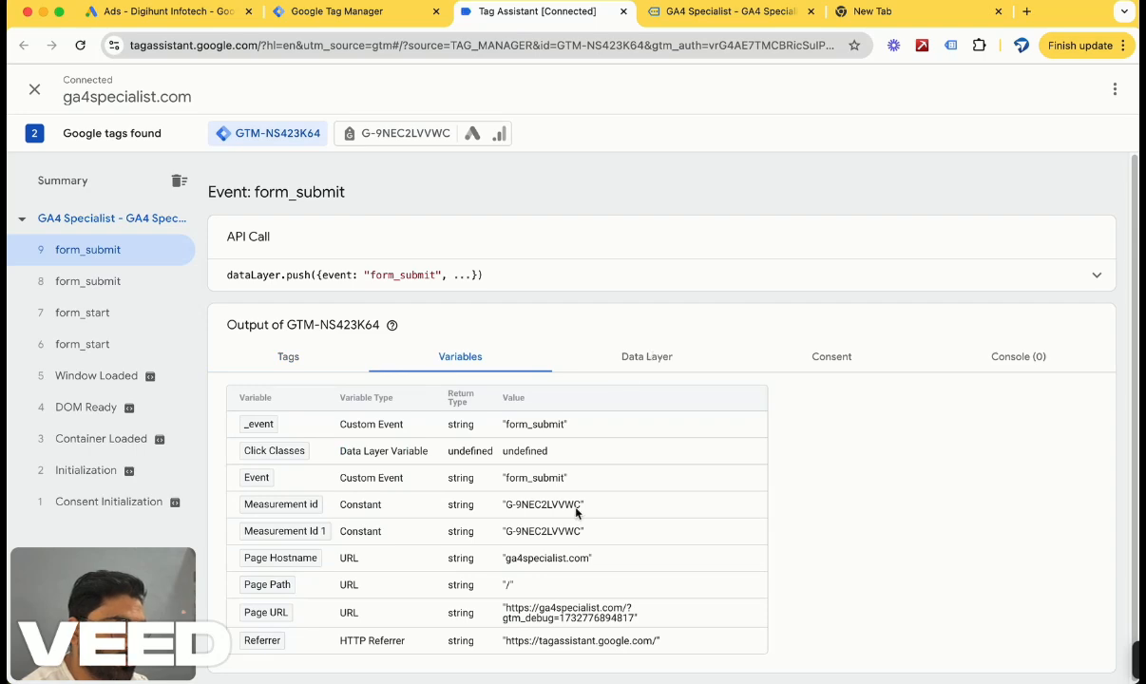
left_click(635, 358)
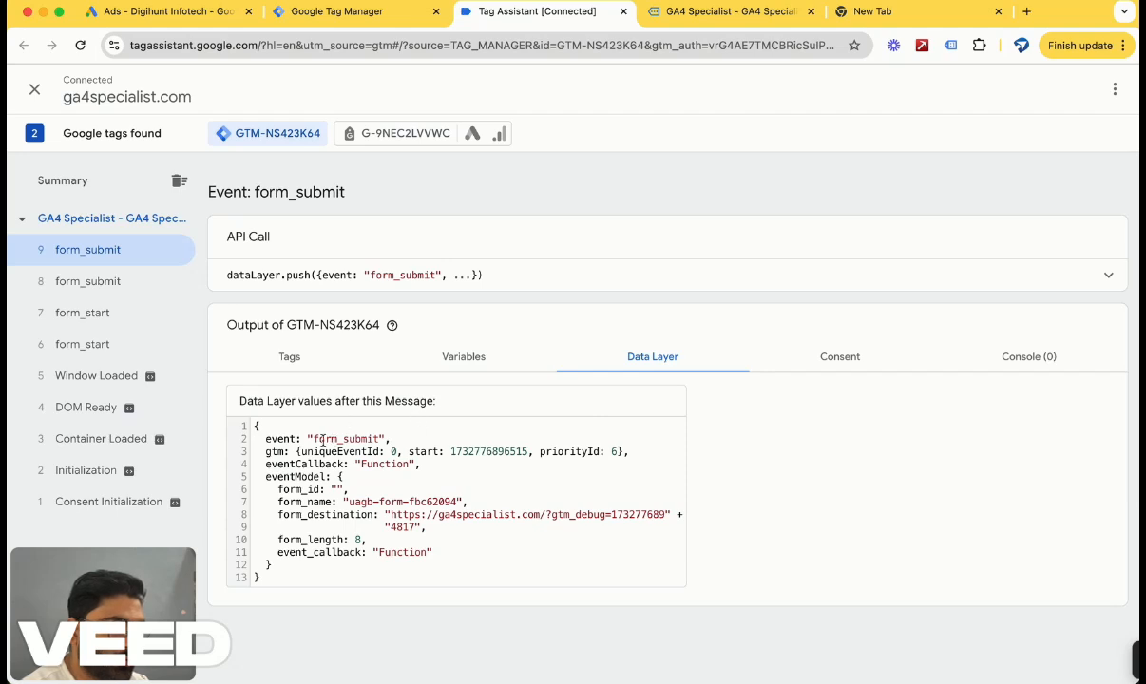
left_click_drag(313, 439, 381, 437)
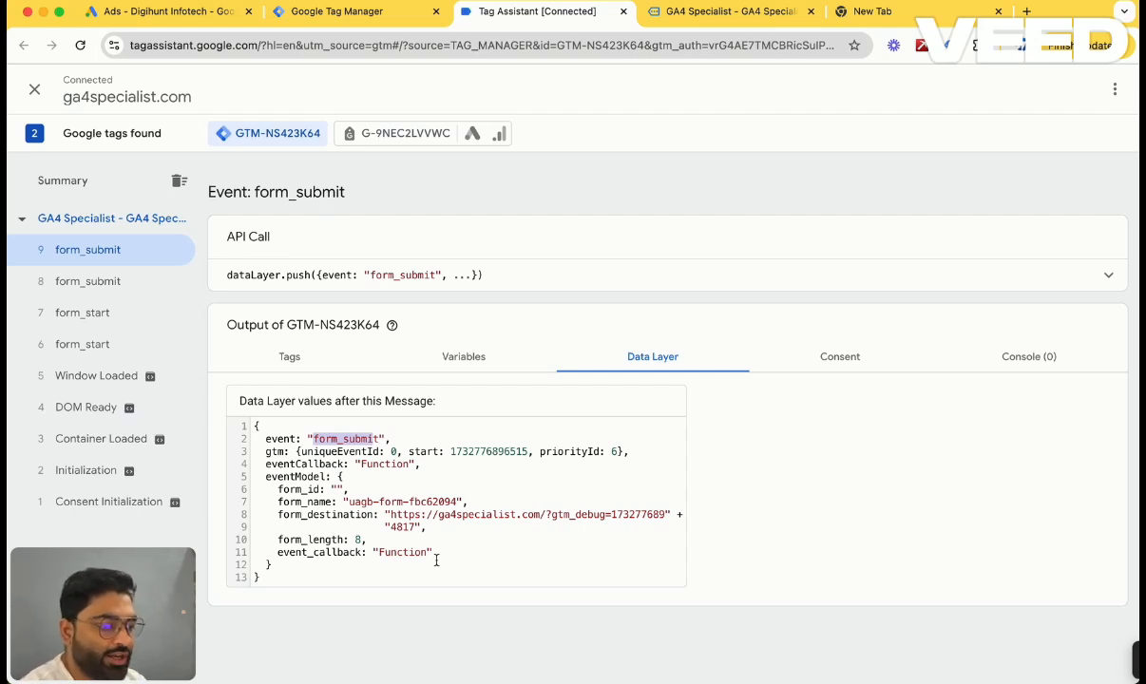
left_click(378, 489)
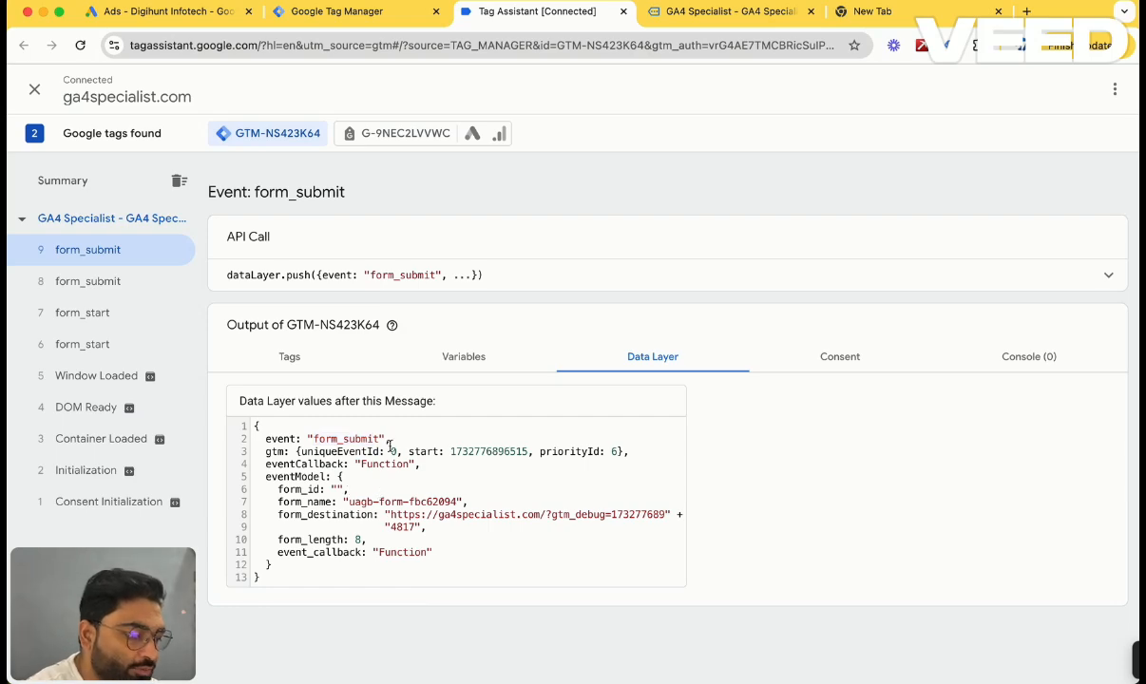
left_click_drag(381, 440, 312, 439)
key("super+c")
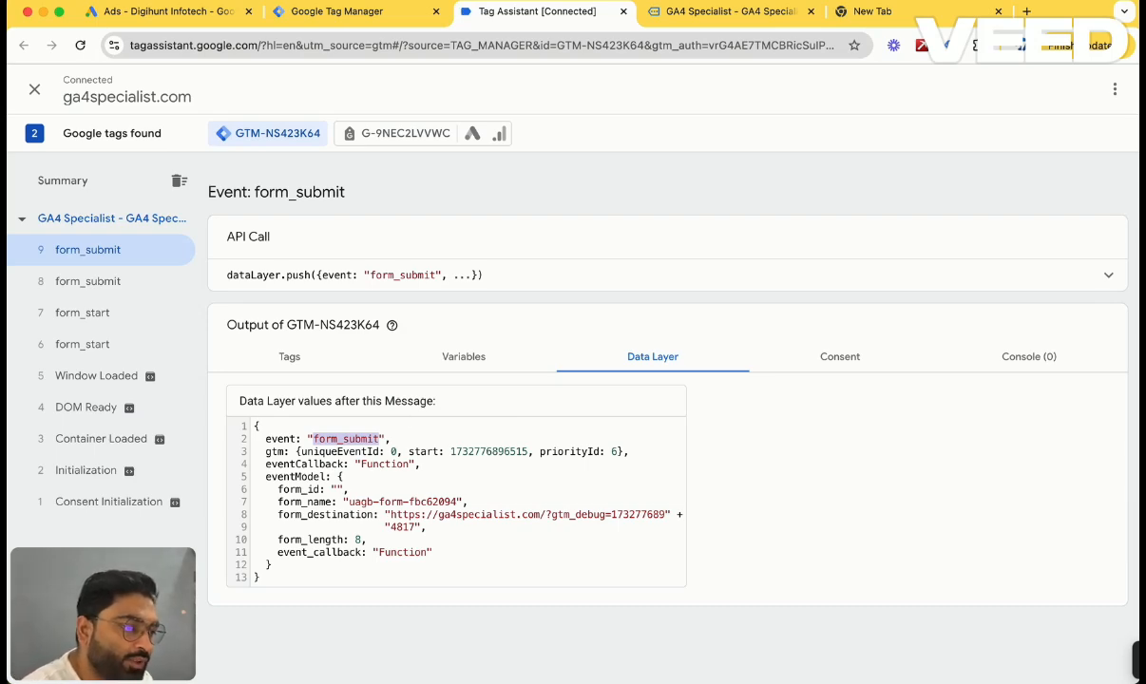
Back in Tag Manager, create a new trigger for the Website Form Fill tag with the Click – Just Links type.
left_click(397, 19)
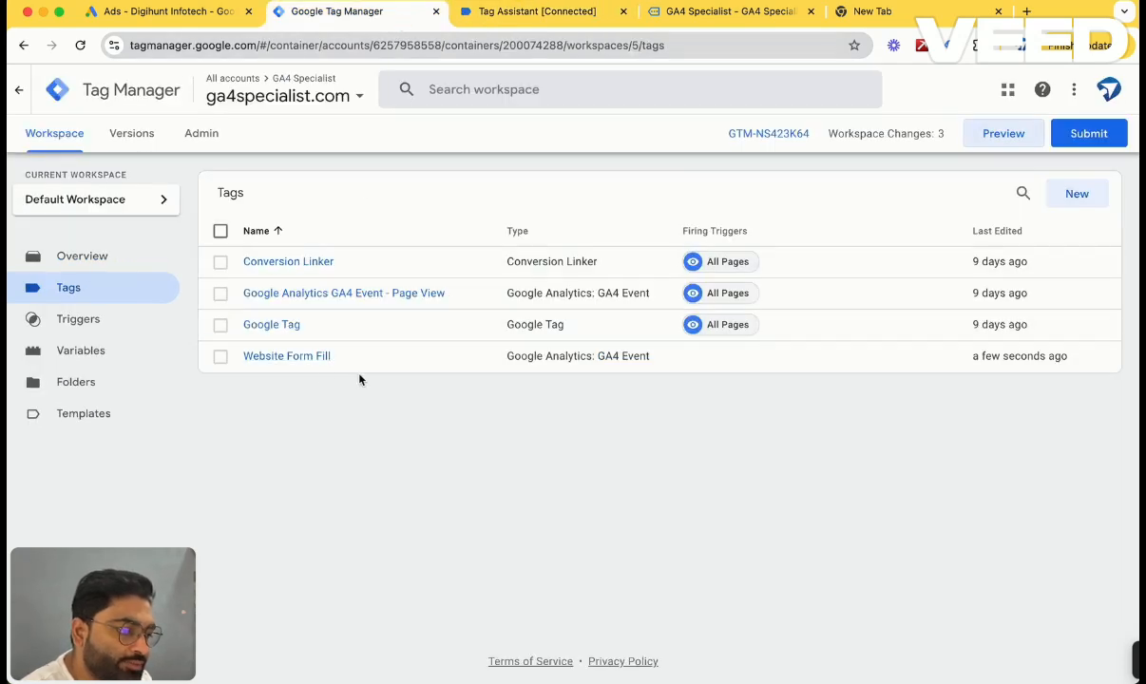
left_click(295, 358)
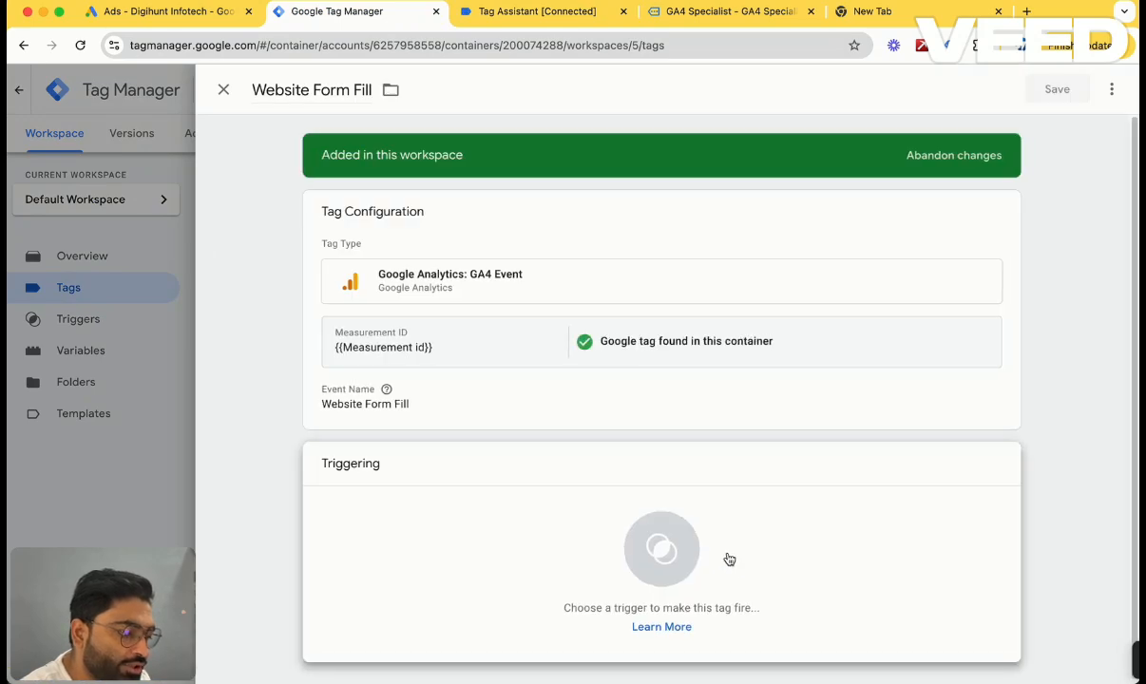
left_click(729, 559)
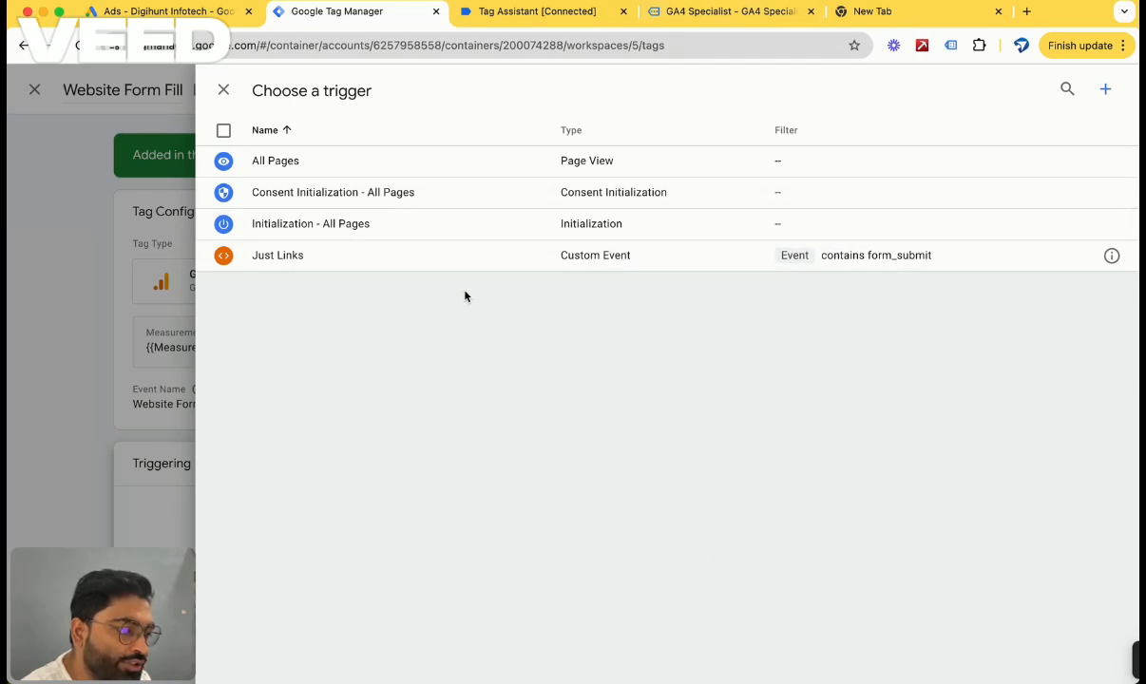
left_click(1105, 89)
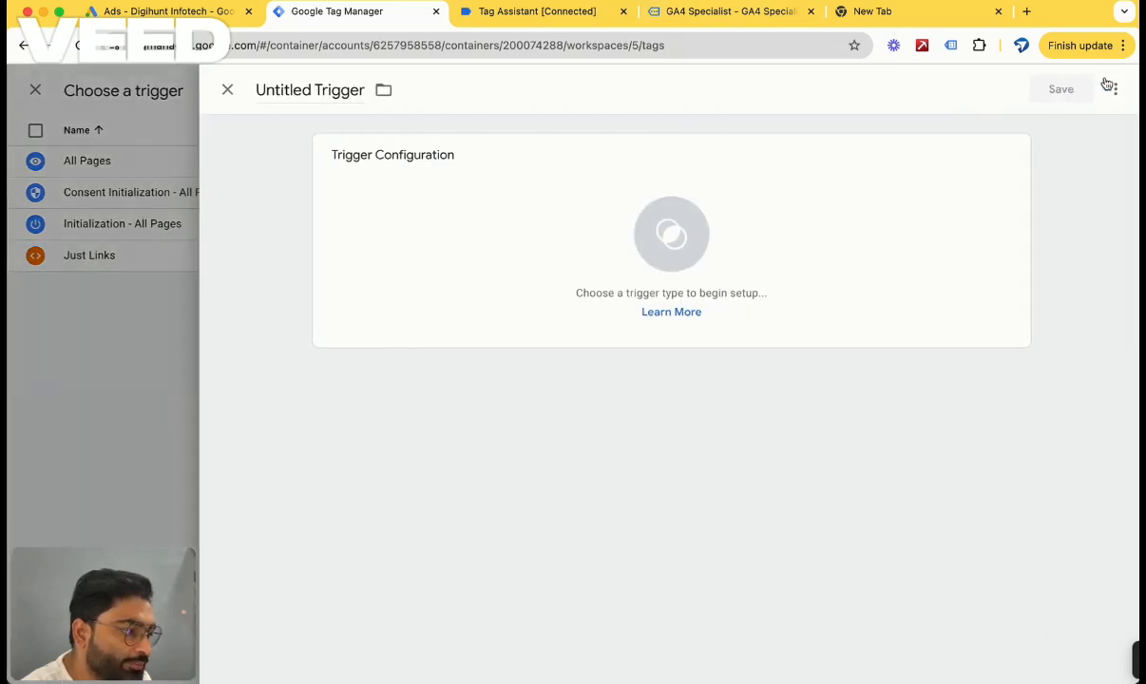
left_click(682, 254)
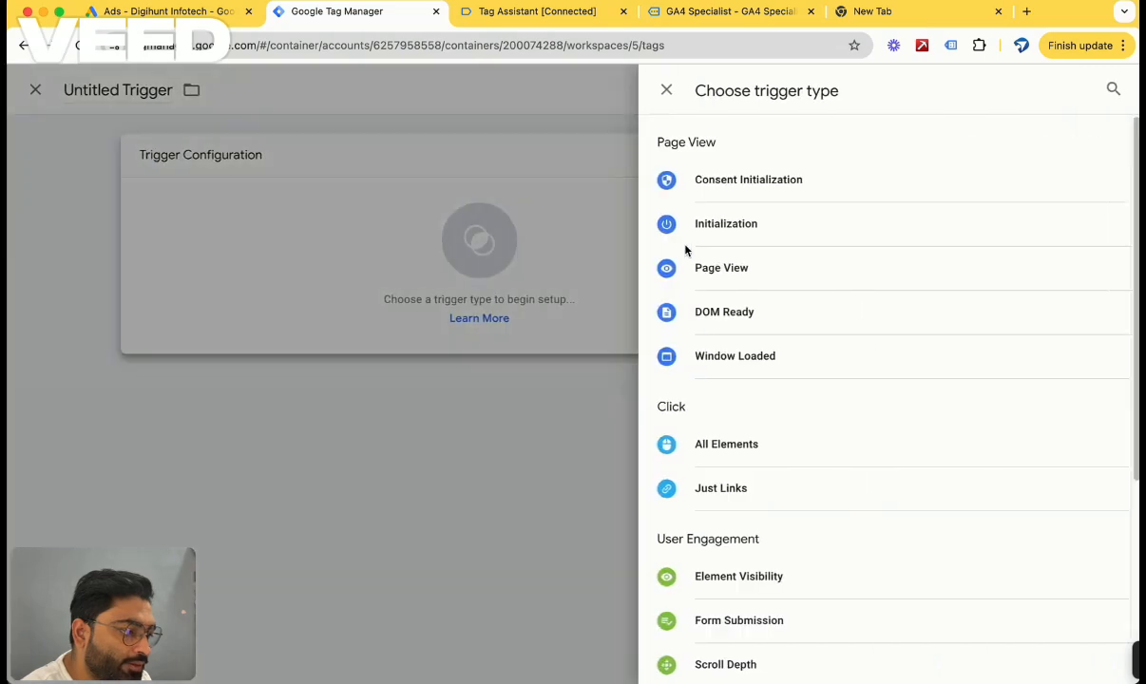
left_click(737, 489)
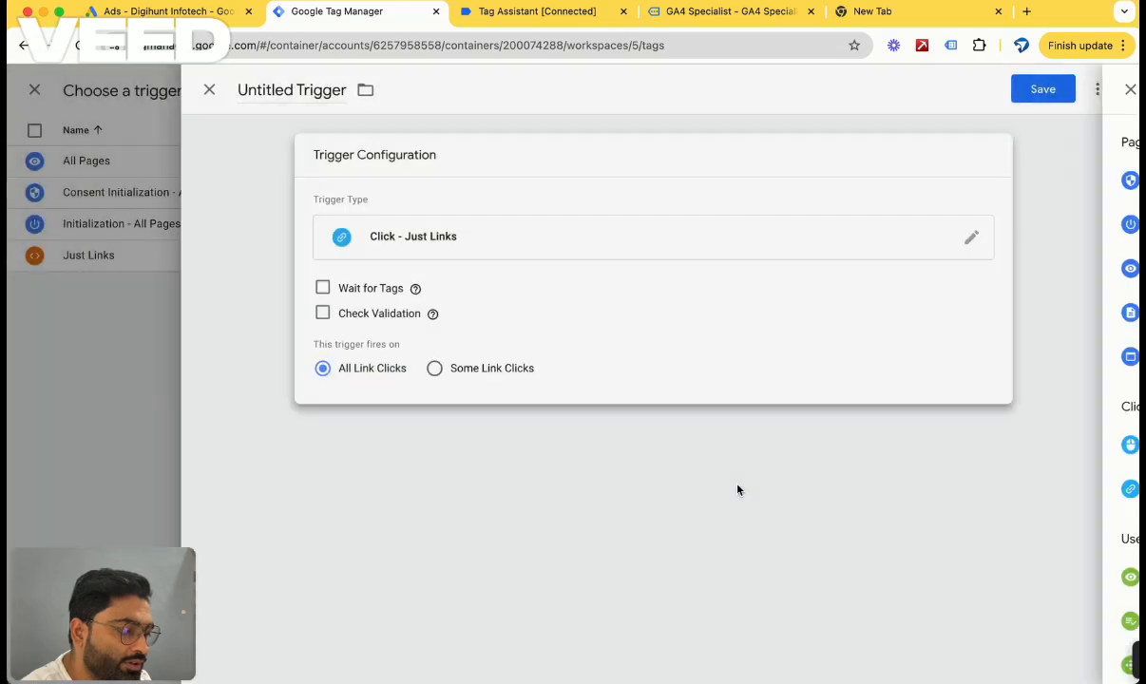
Make the trigger fire on Some Link Clicks and pick the built-in Event variable for its condition.
left_click(449, 368)
left_click(517, 434)
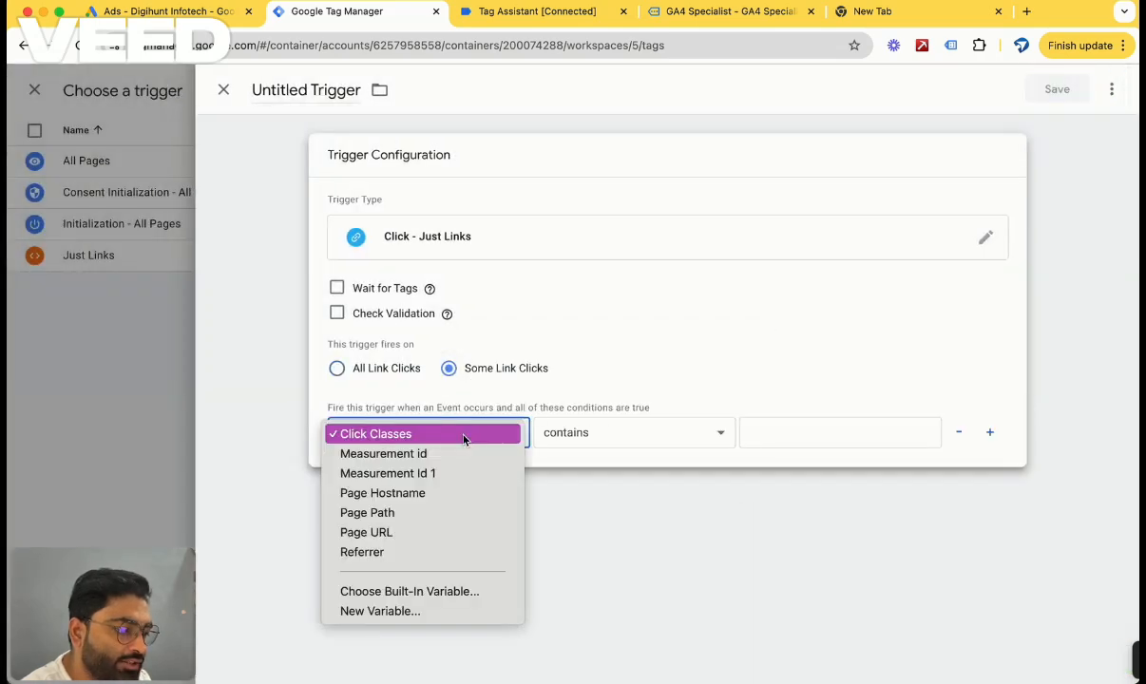
left_click(448, 590)
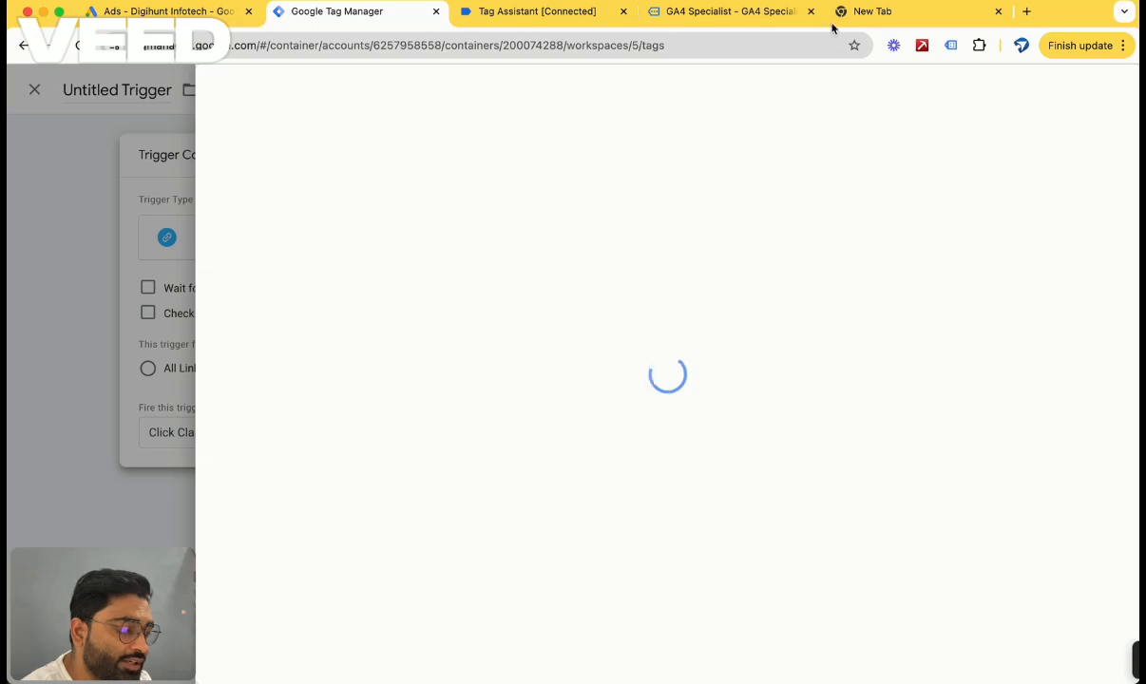
left_click(1104, 90)
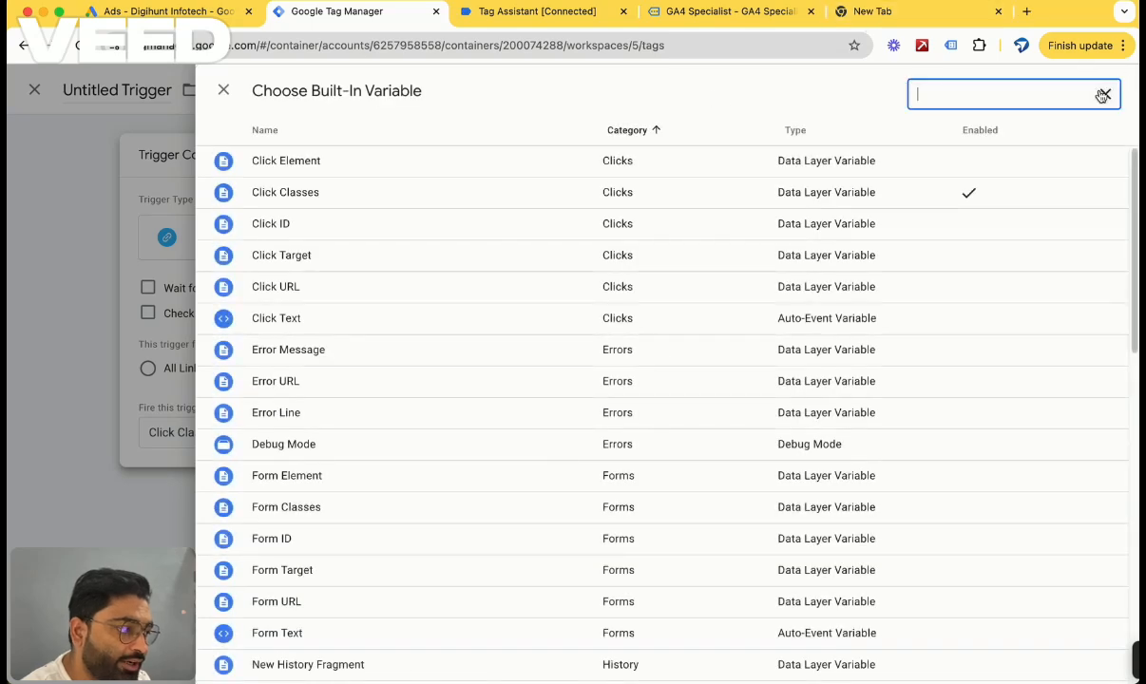
type("cus")
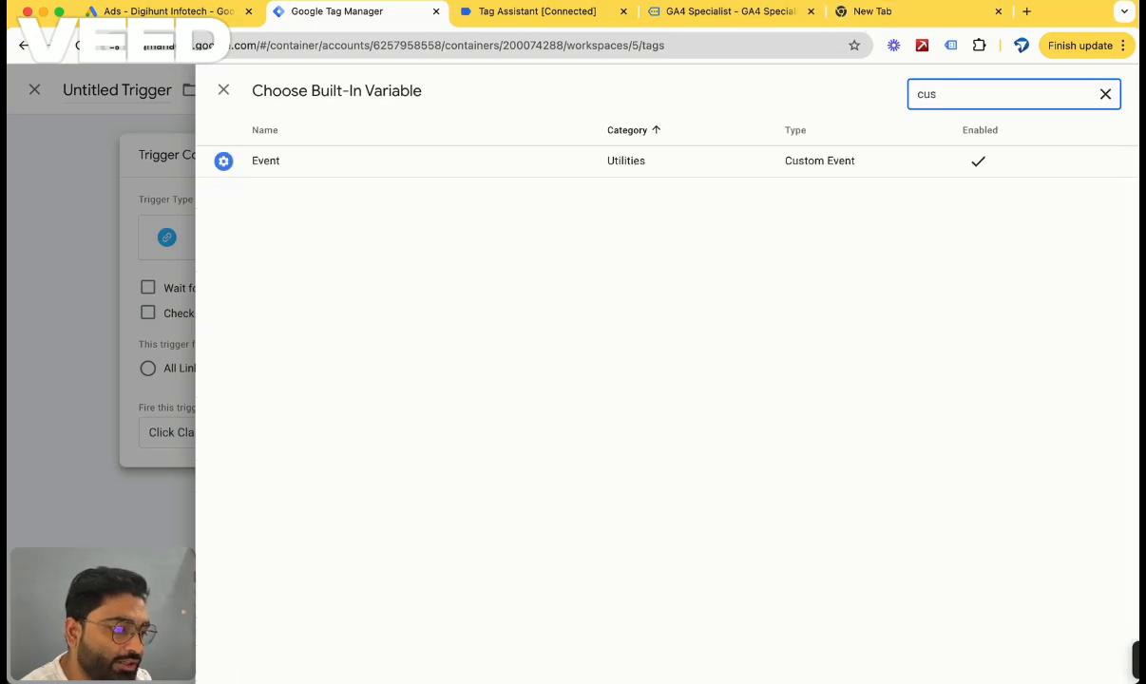
left_click(511, 178)
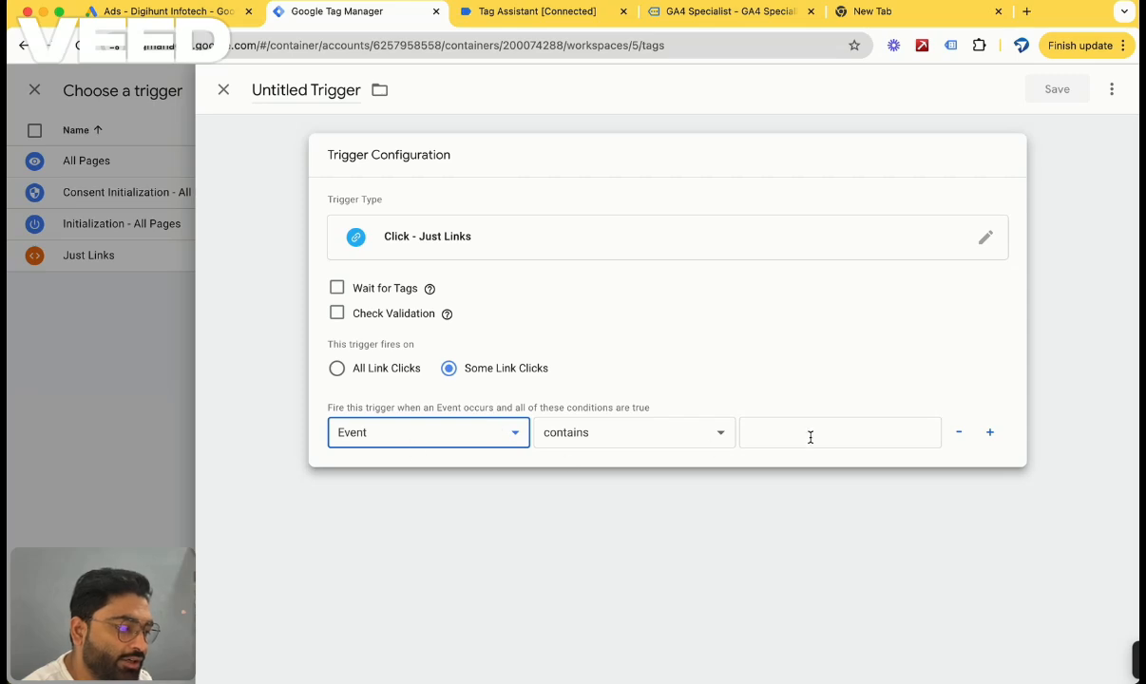
Set the condition to Event contains form_submit and save the trigger under the name Just Links 1.
left_click(549, 432)
left_click(843, 418)
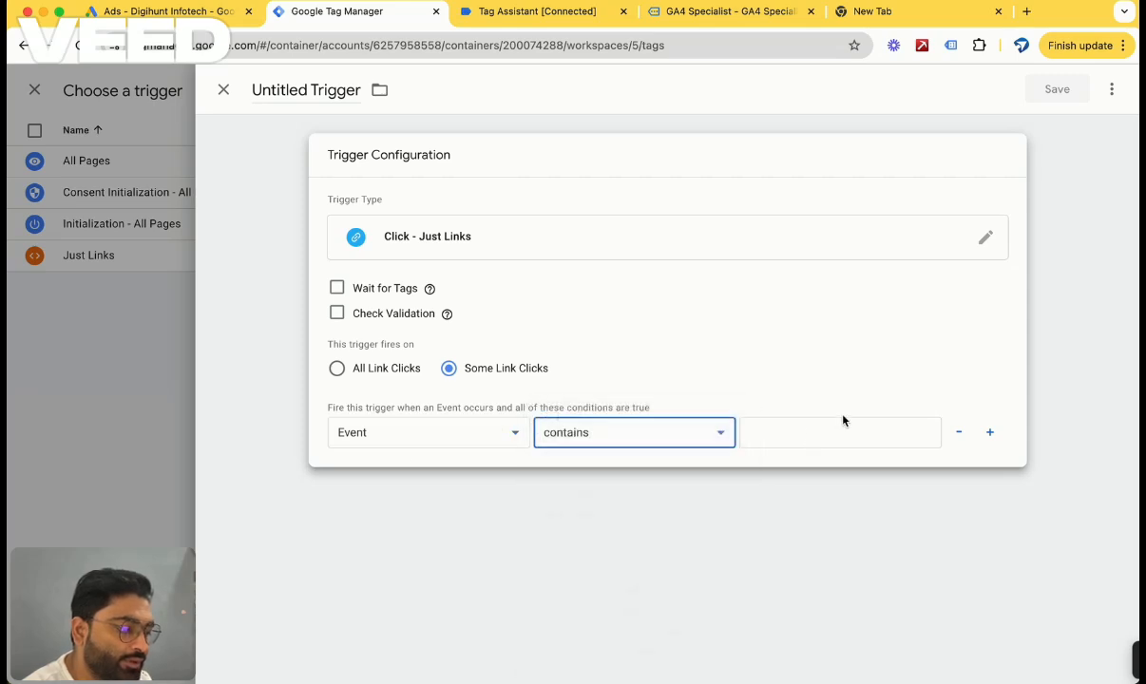
left_click(832, 431)
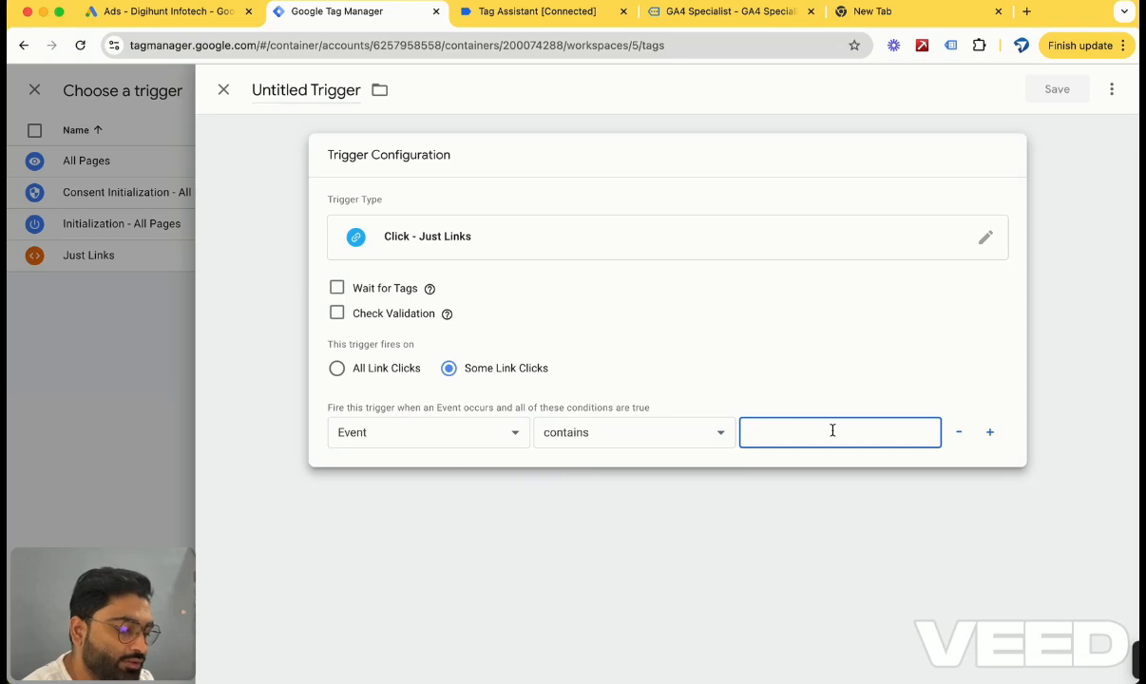
key("super+v")
left_click(803, 499)
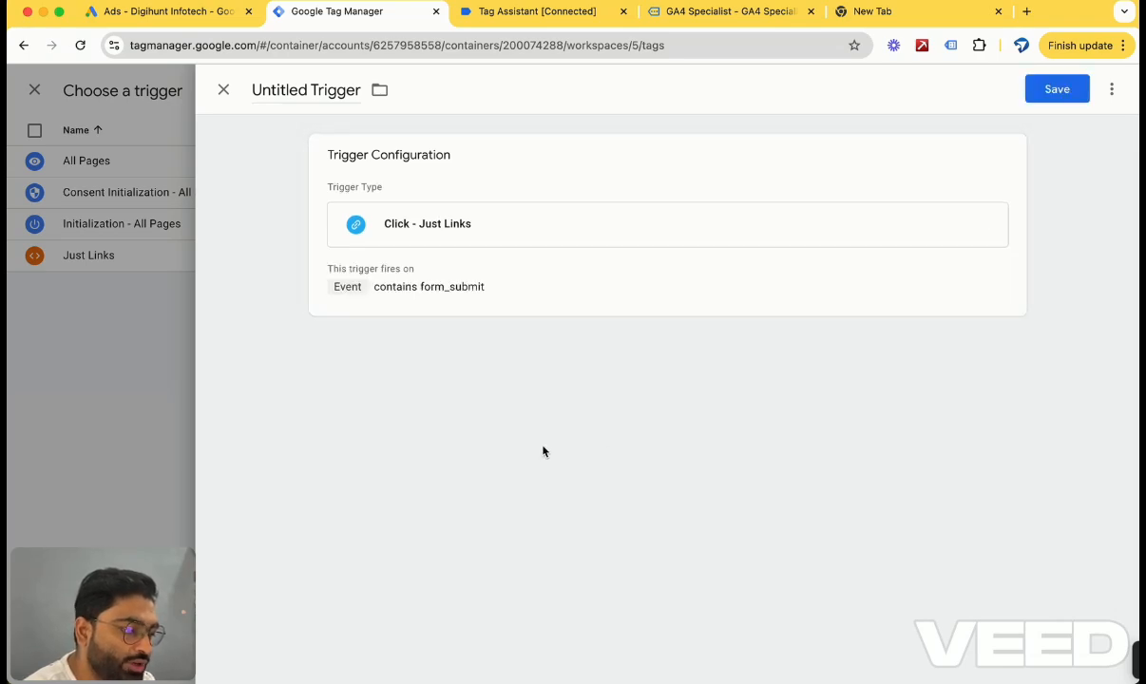
left_click(472, 281)
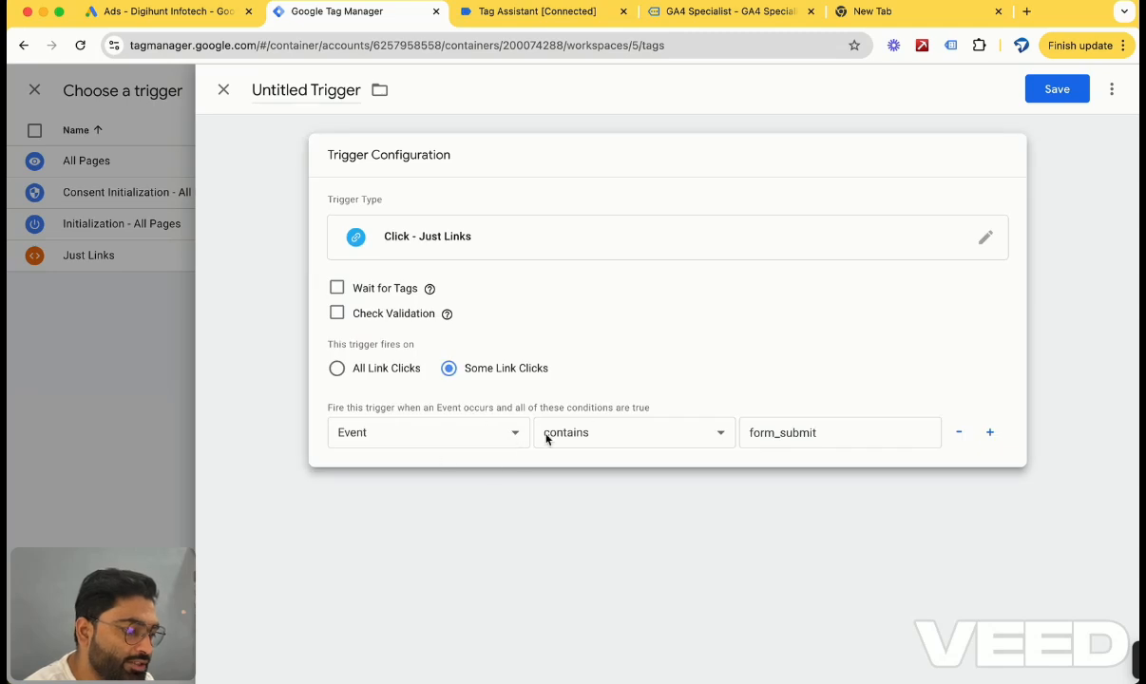
left_click(1054, 89)
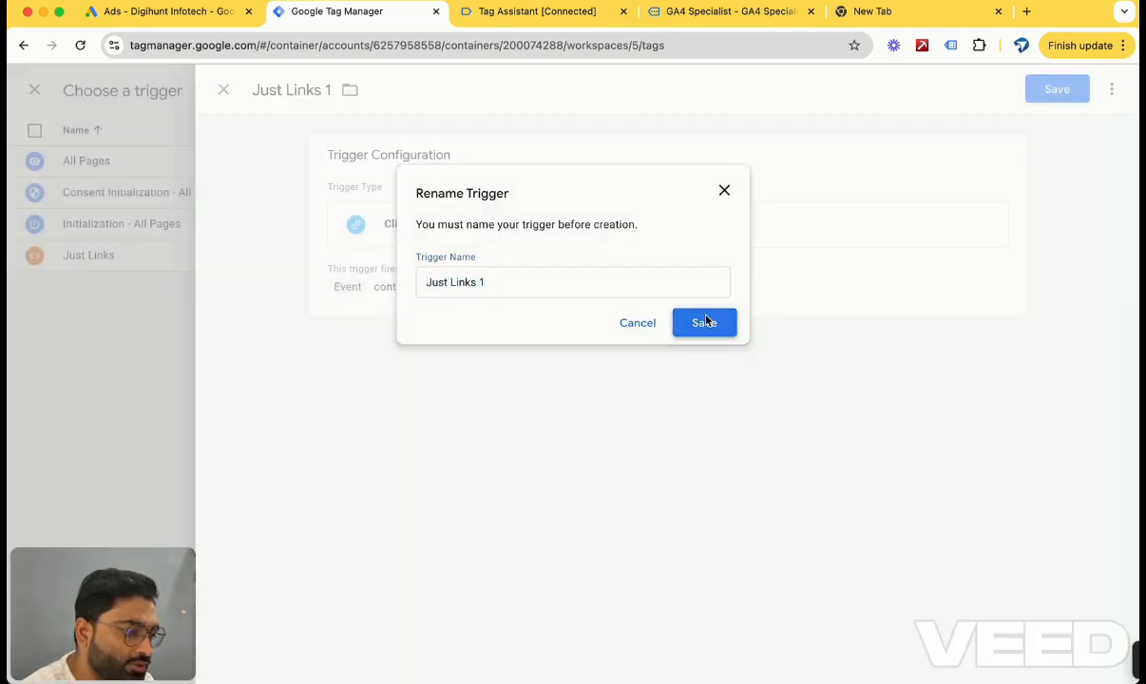
left_click(704, 322)
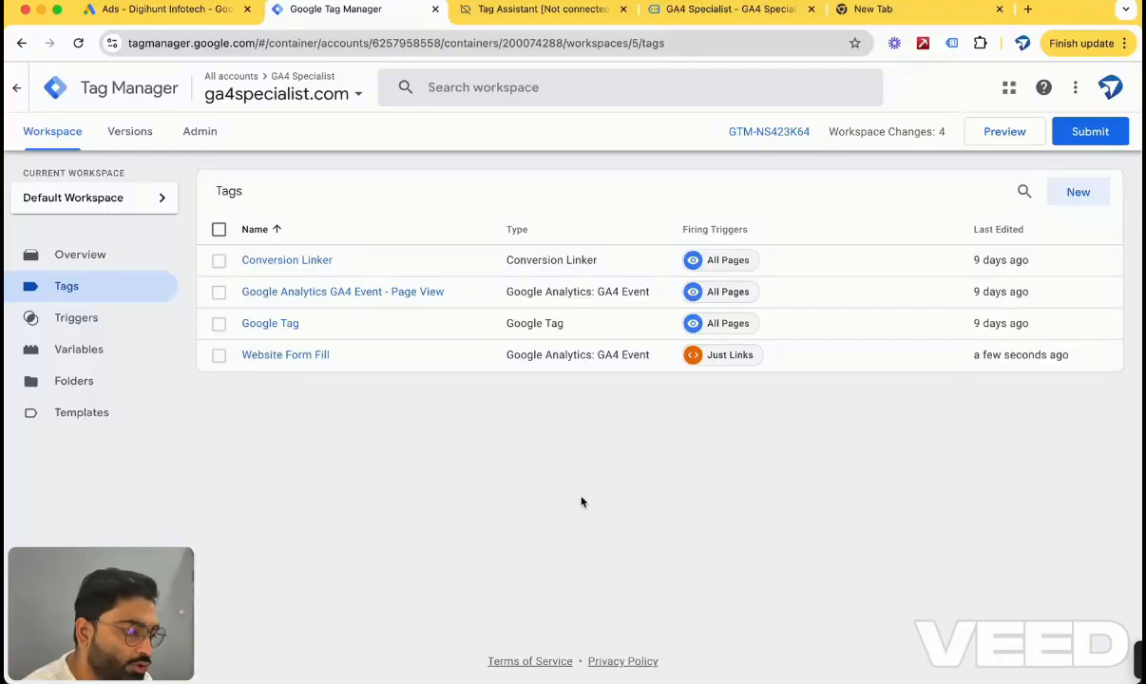
Reload Tag Manager, restart Preview mode, reconnect Tag Assistant and review the fired and unfired tags.
left_click(559, 10)
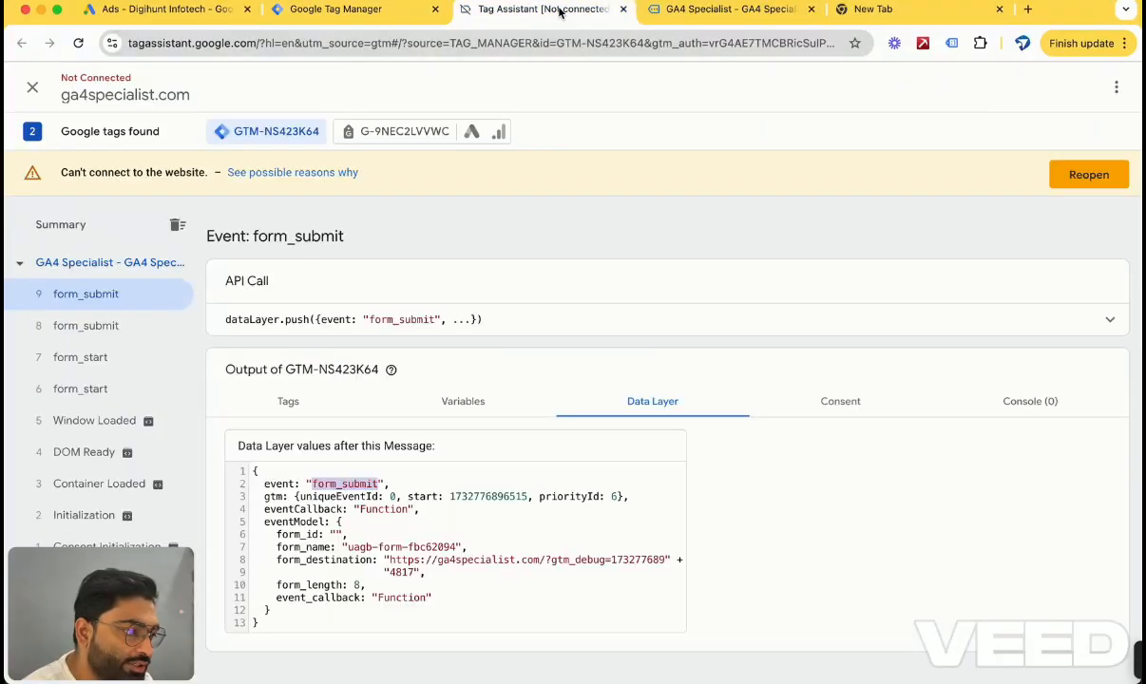
left_click(328, 11)
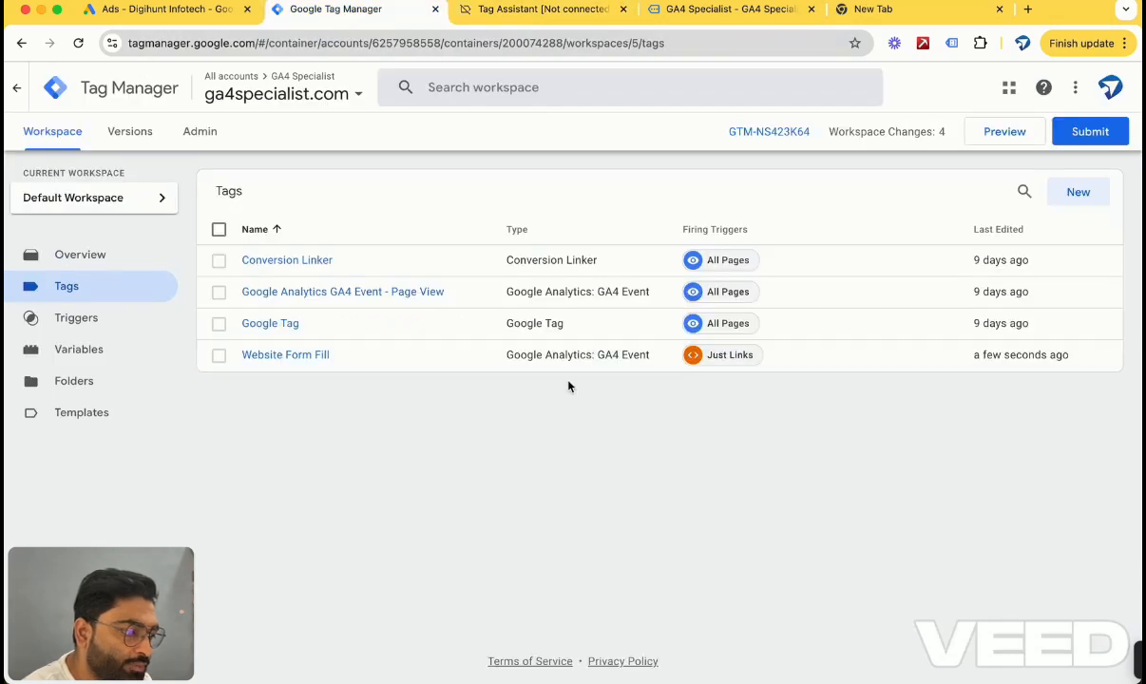
left_click(79, 44)
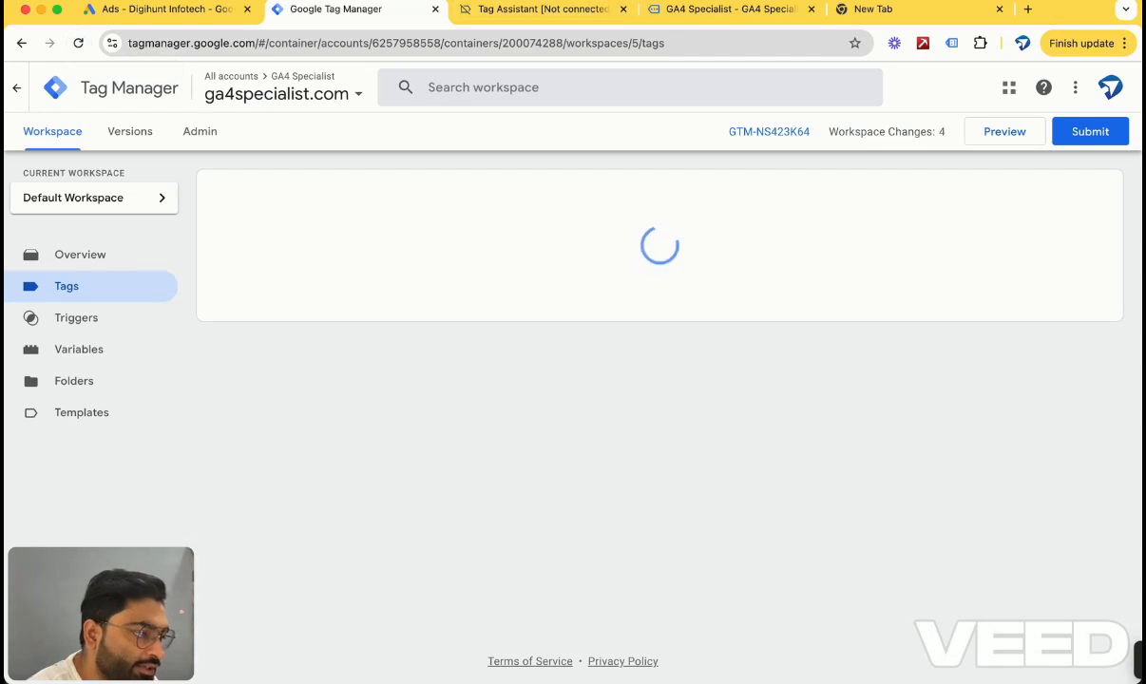
left_click(1006, 136)
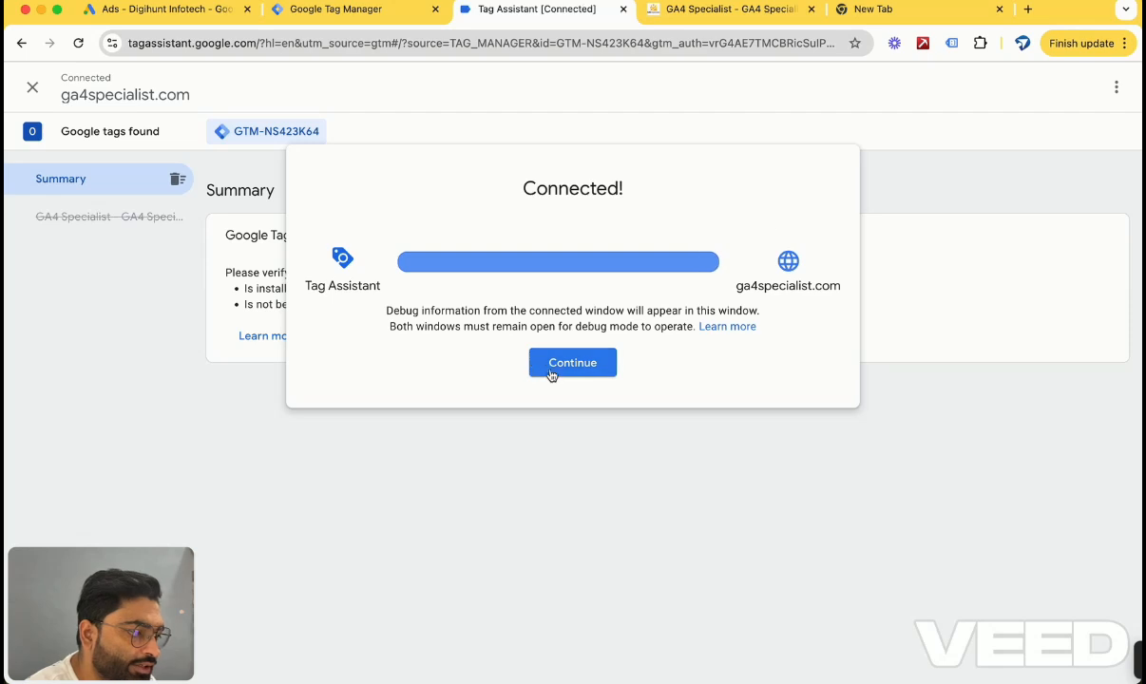
left_click(570, 361)
left_click(452, 416)
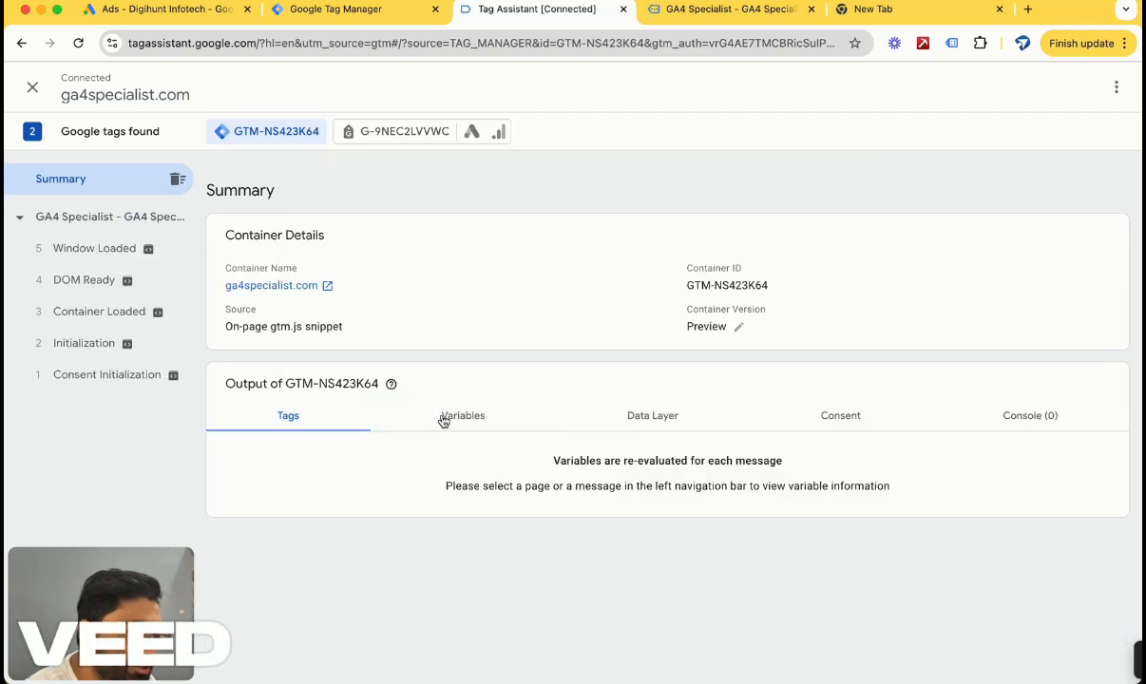
left_click(306, 417)
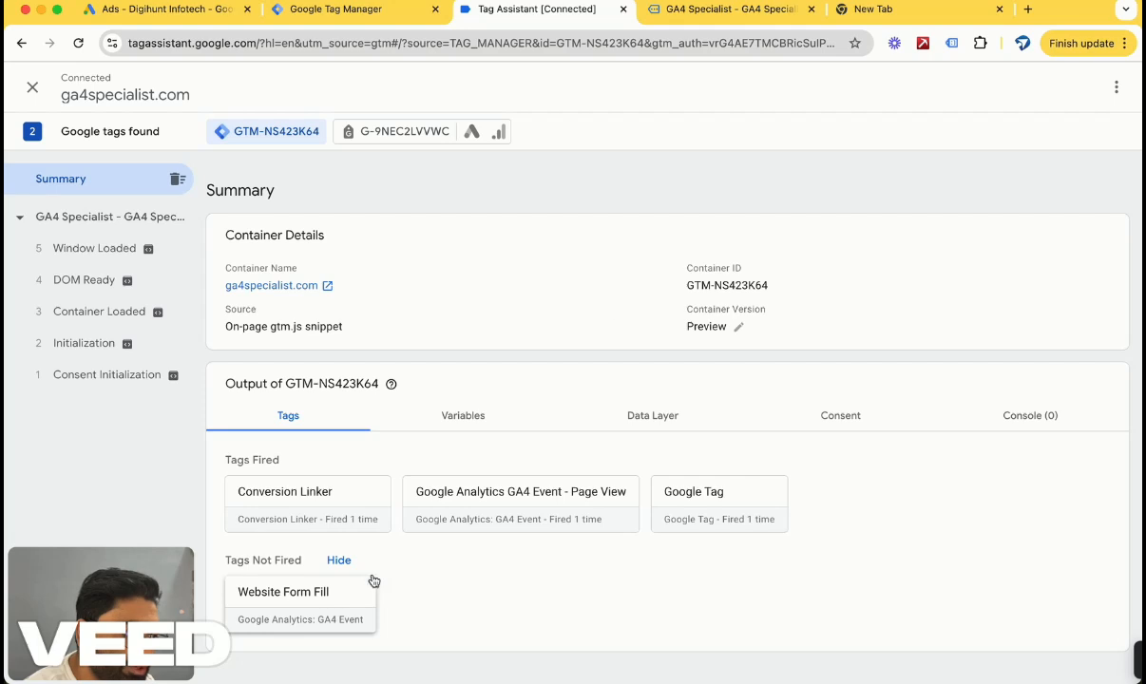
On the debug-mode site, fill the Request Callback form with test name, e-mail, phone number and message test.
left_click(680, 13)
left_click(784, 284)
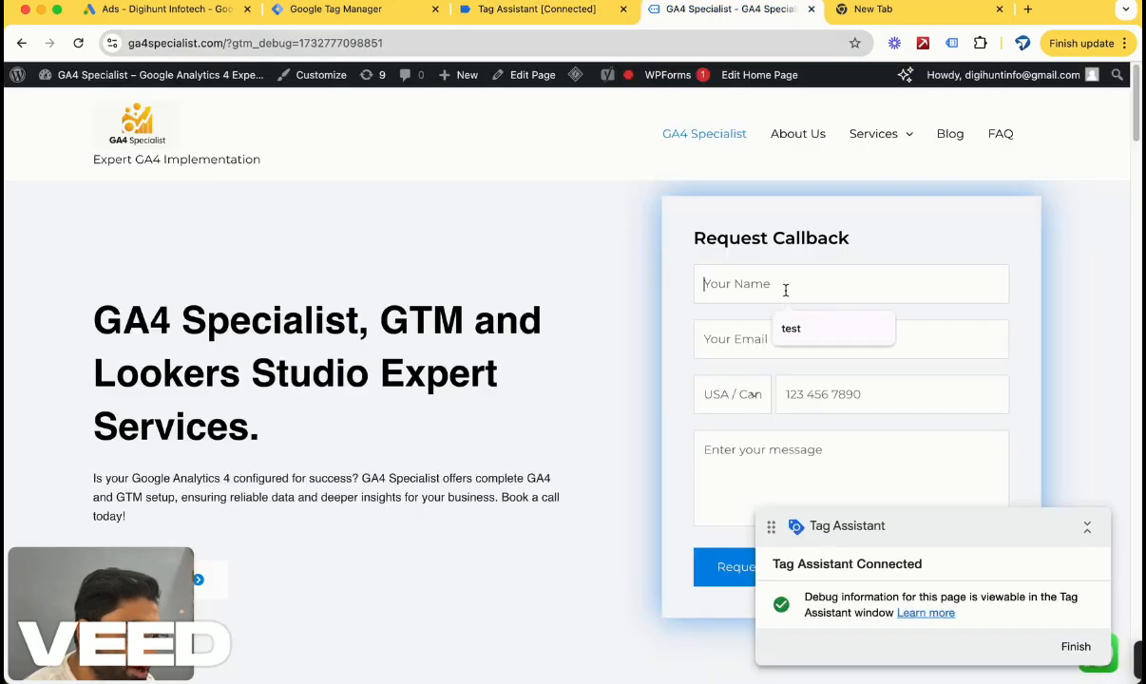
left_click(815, 327)
left_click(769, 338)
left_click(819, 381)
left_click(817, 393)
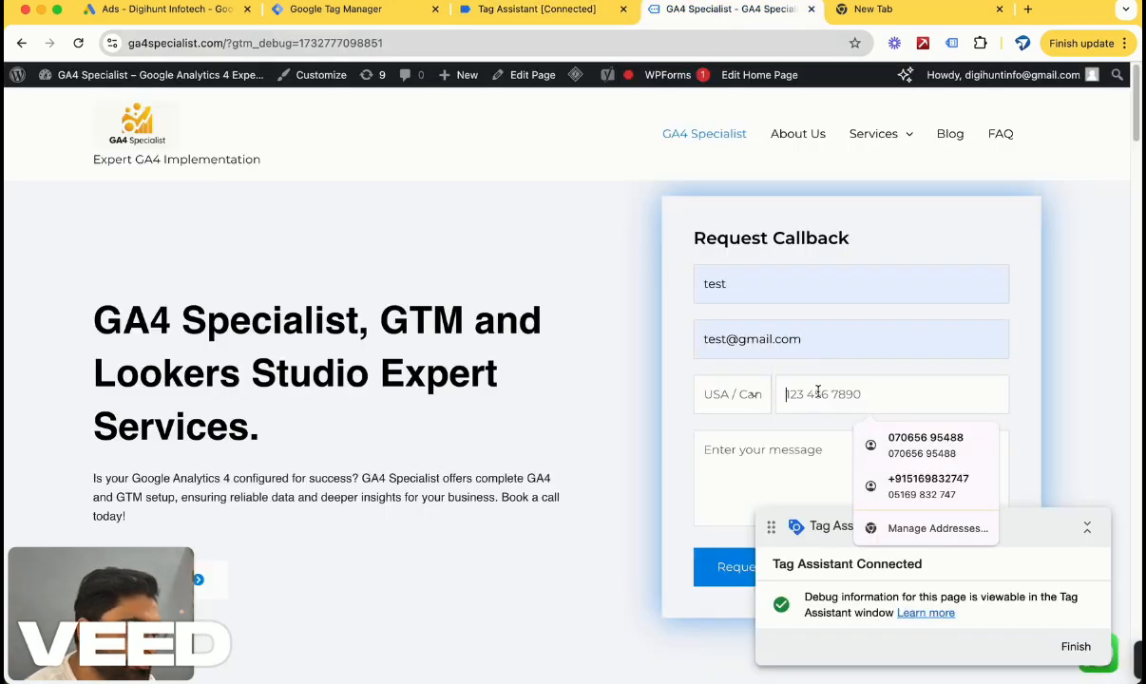
left_click(925, 445)
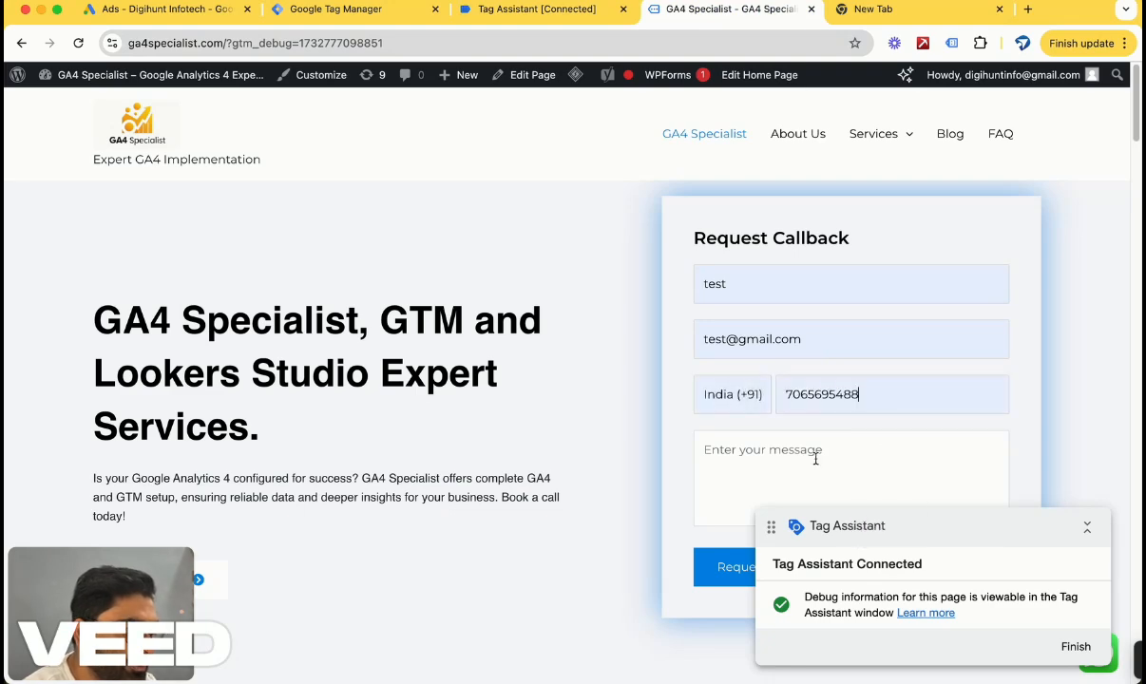
left_click(736, 471)
type("test")
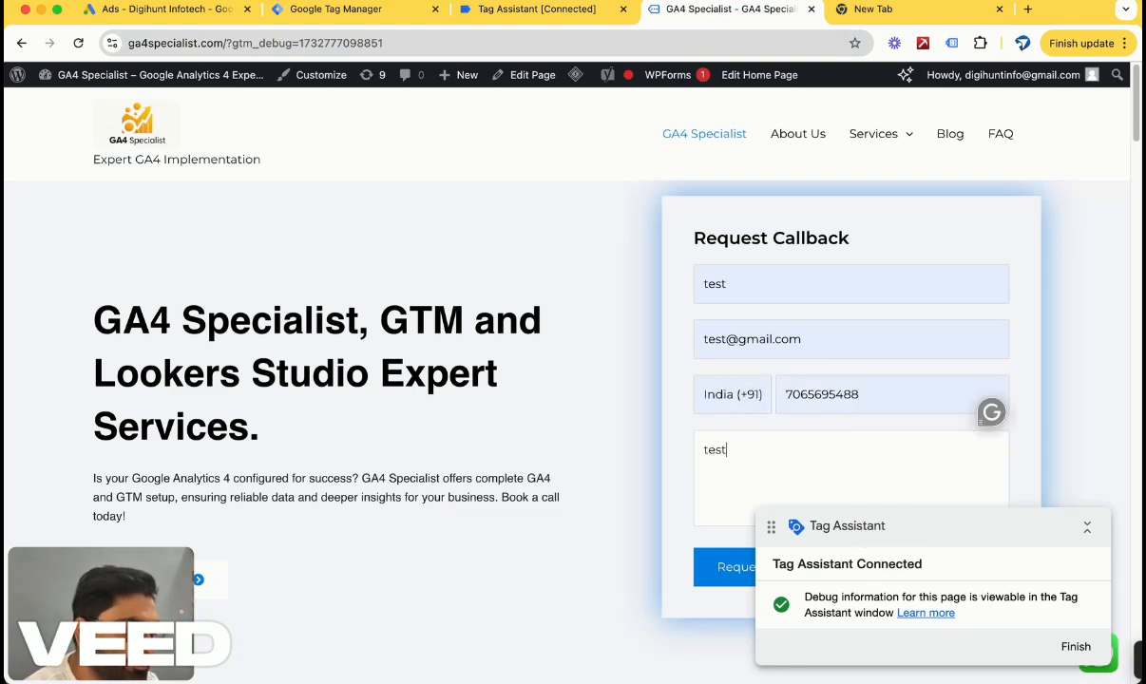
Collapse and move the Tag Assistant widget aside, then submit the Request Callback form.
left_click(504, 10)
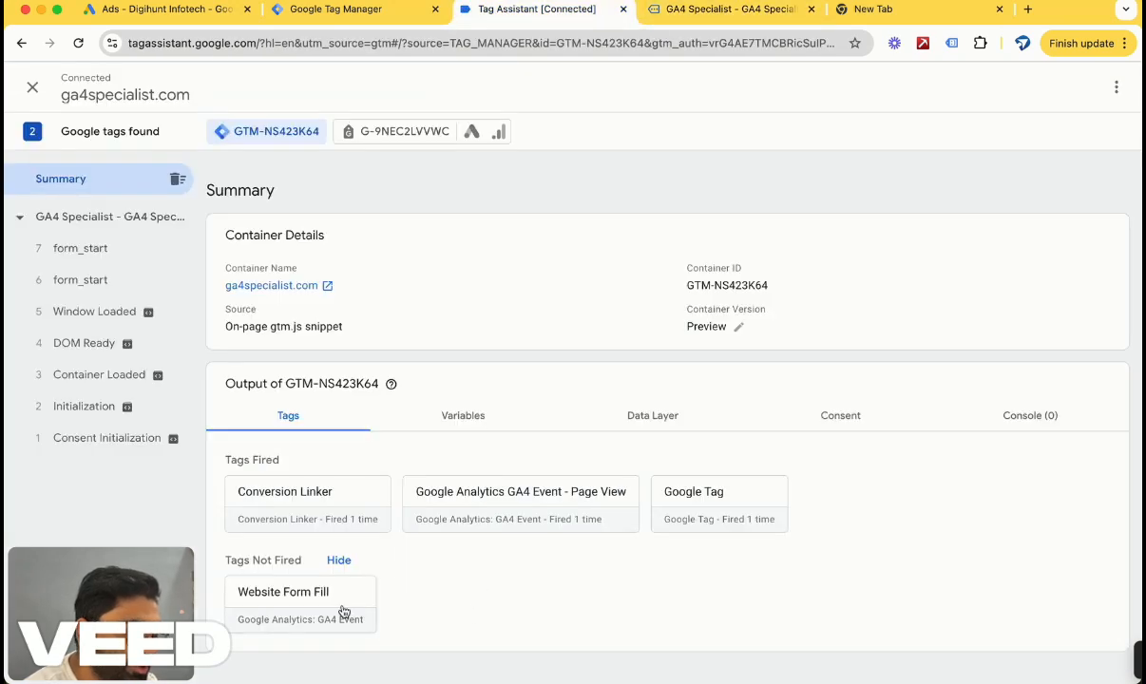
left_click(651, 11)
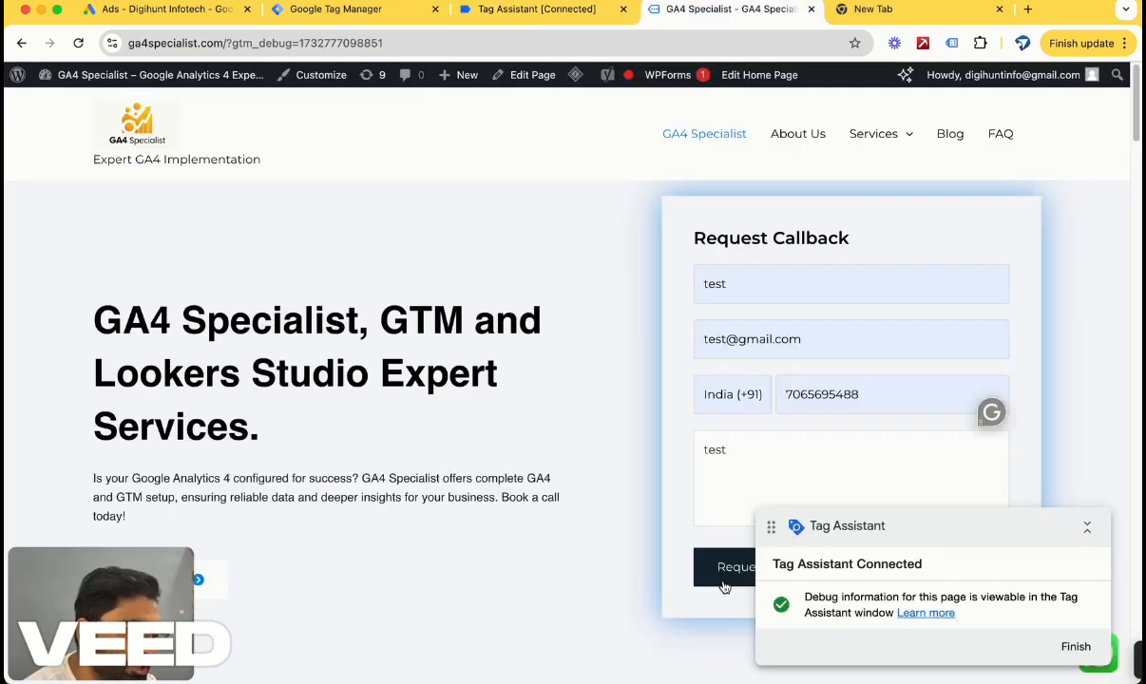
left_click(1087, 526)
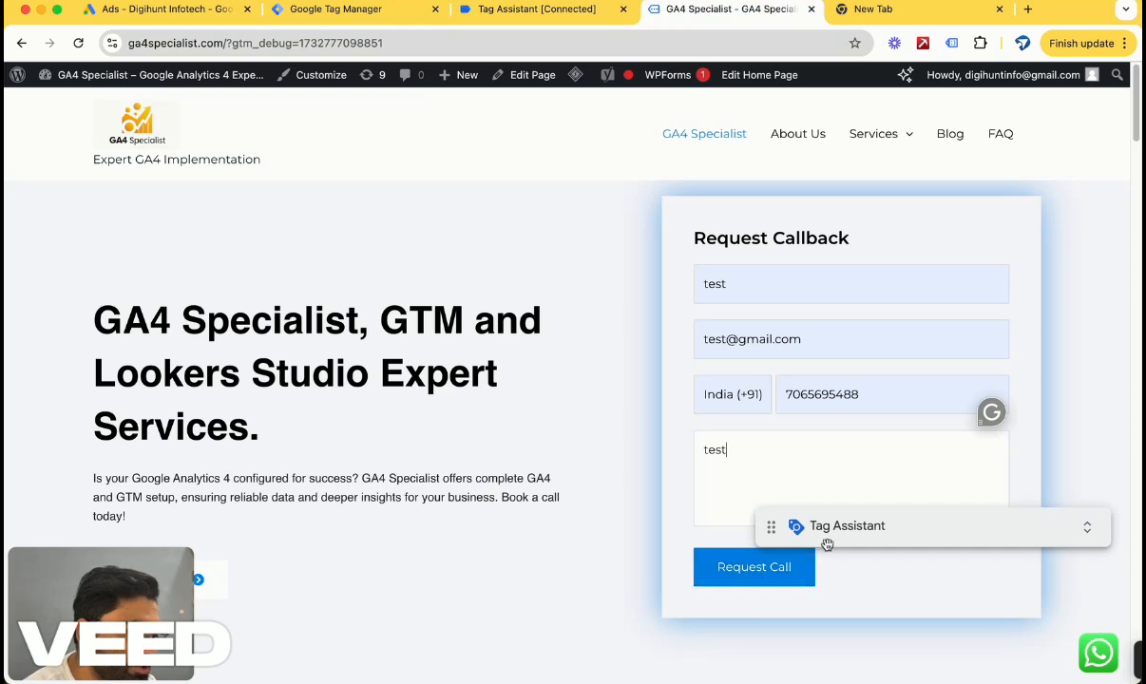
left_click_drag(823, 544, 834, 608)
left_click(756, 576)
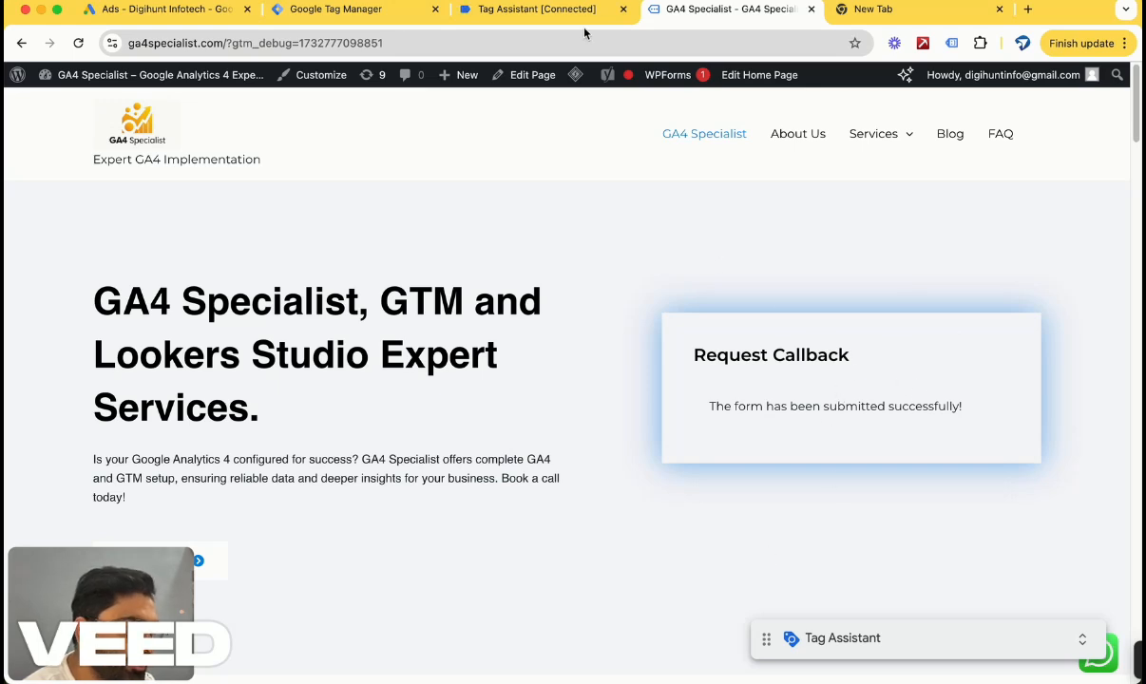
Inspect the Website Form Fill tag's firing details in Tag Assistant and review the form's confirmation on the site.
left_click(551, 9)
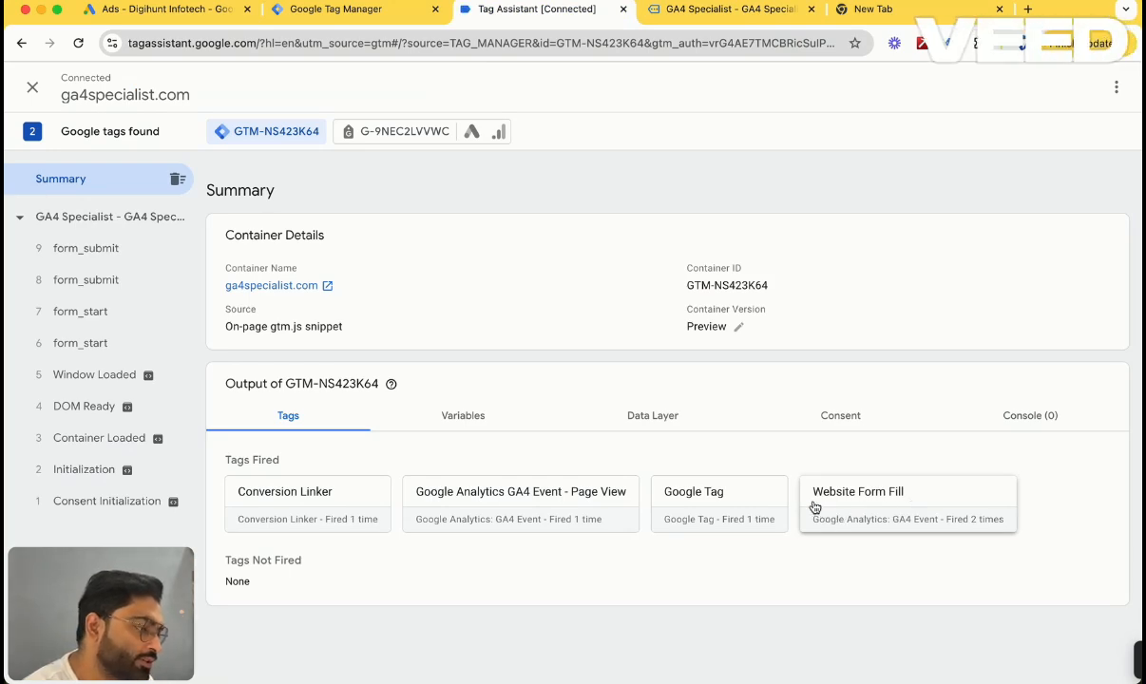
left_click_drag(808, 495, 1015, 532)
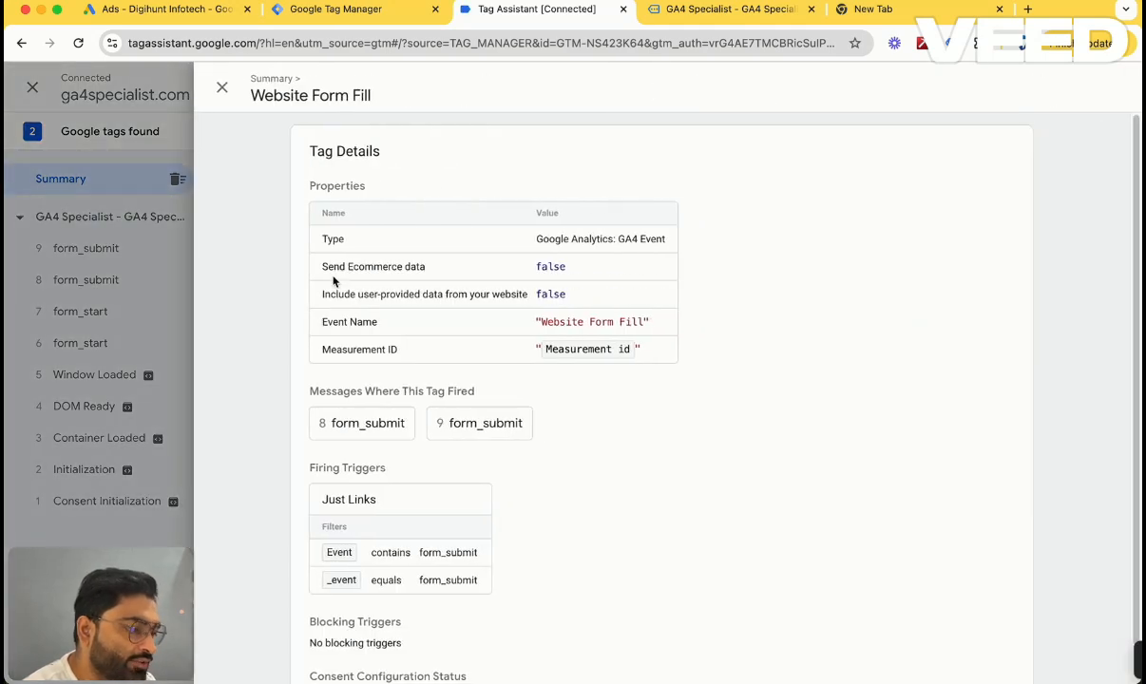
scroll(455, 508, "down", 1)
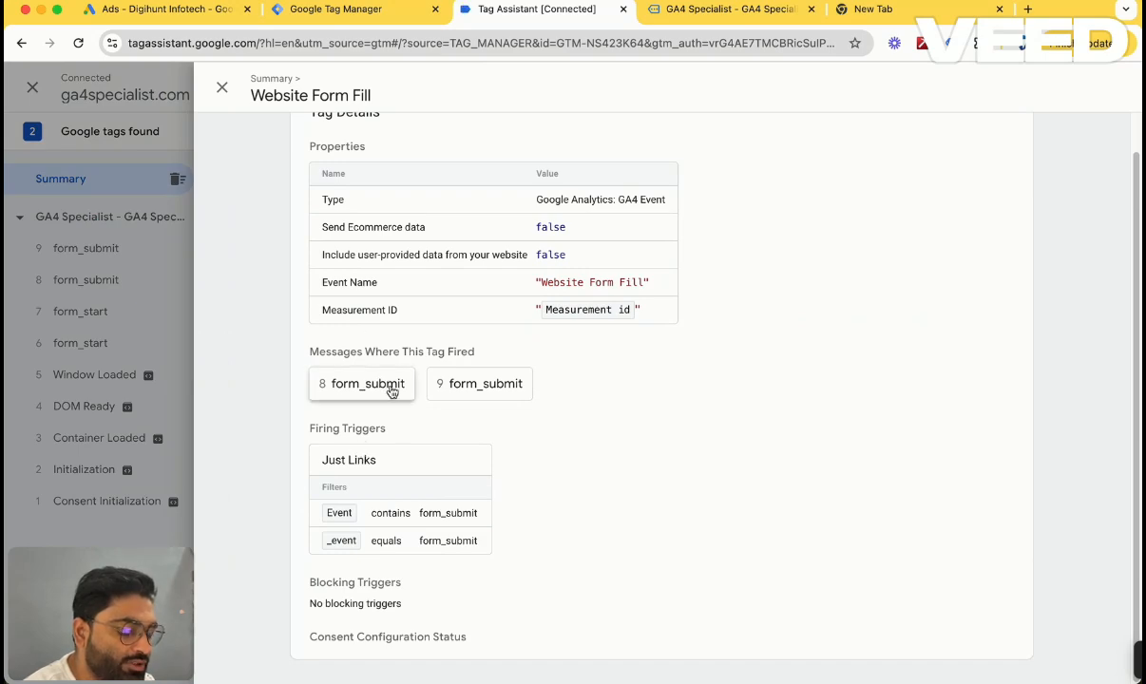
left_click(221, 87)
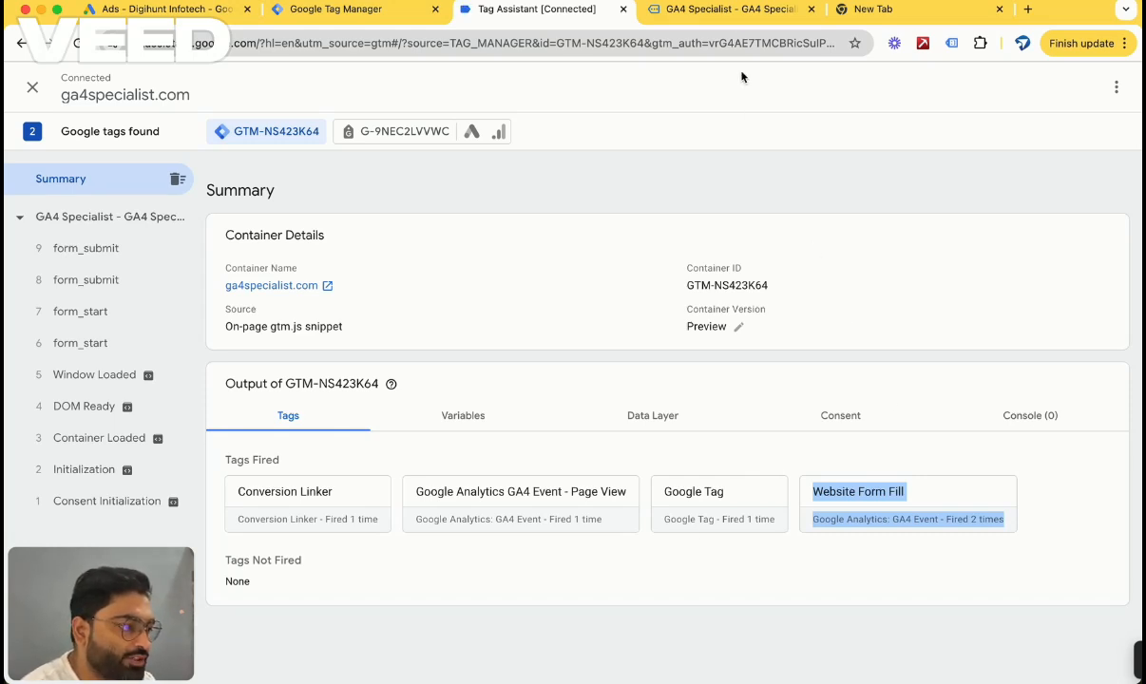
left_click(730, 8)
left_click_drag(724, 405, 936, 395)
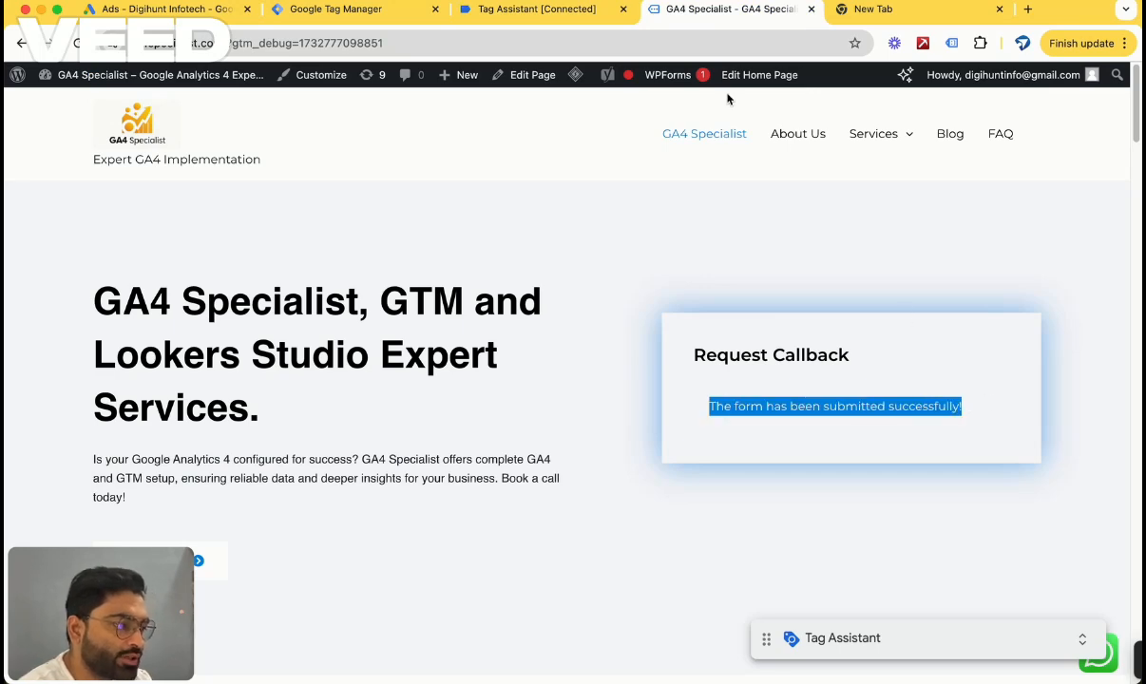